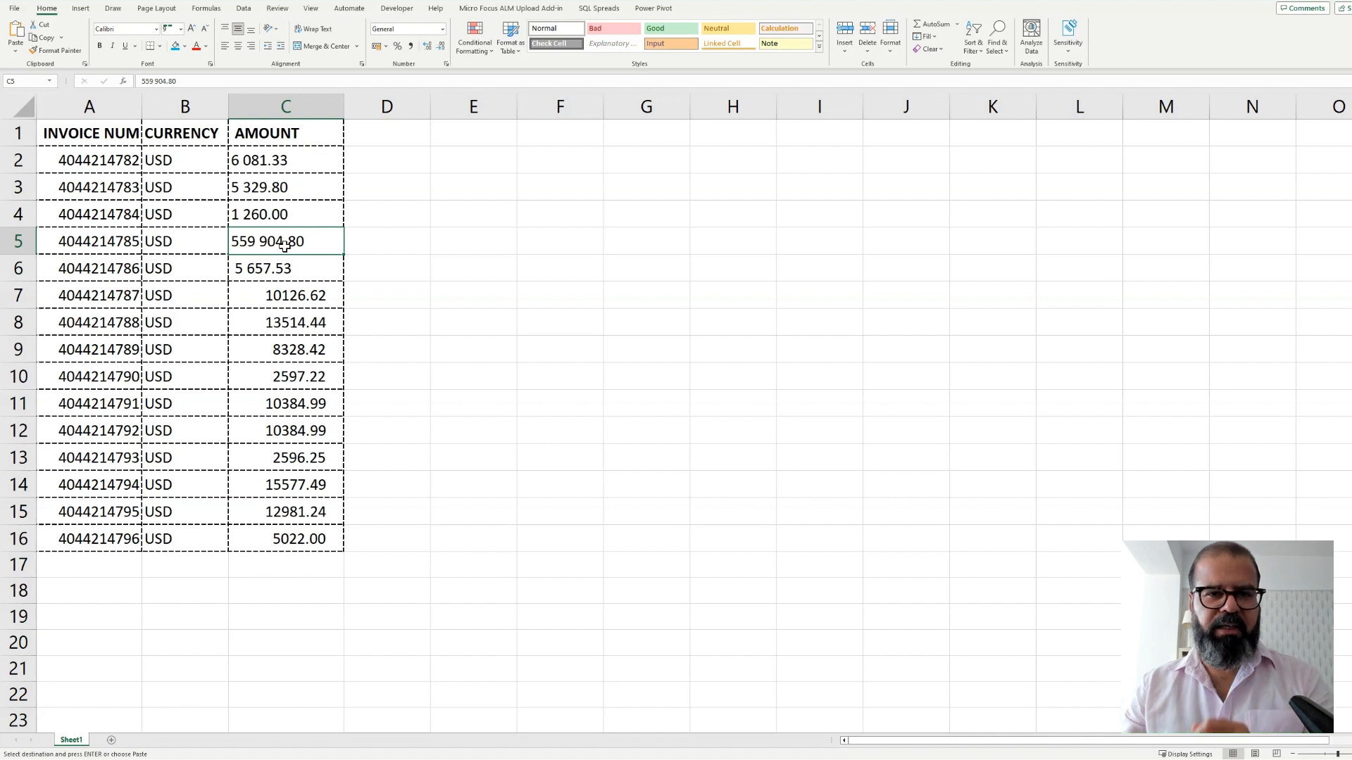
# Step: Enter the header "Formula 1" in cell D1, beside the AMOUNT column
pyautogui.click(406, 133)
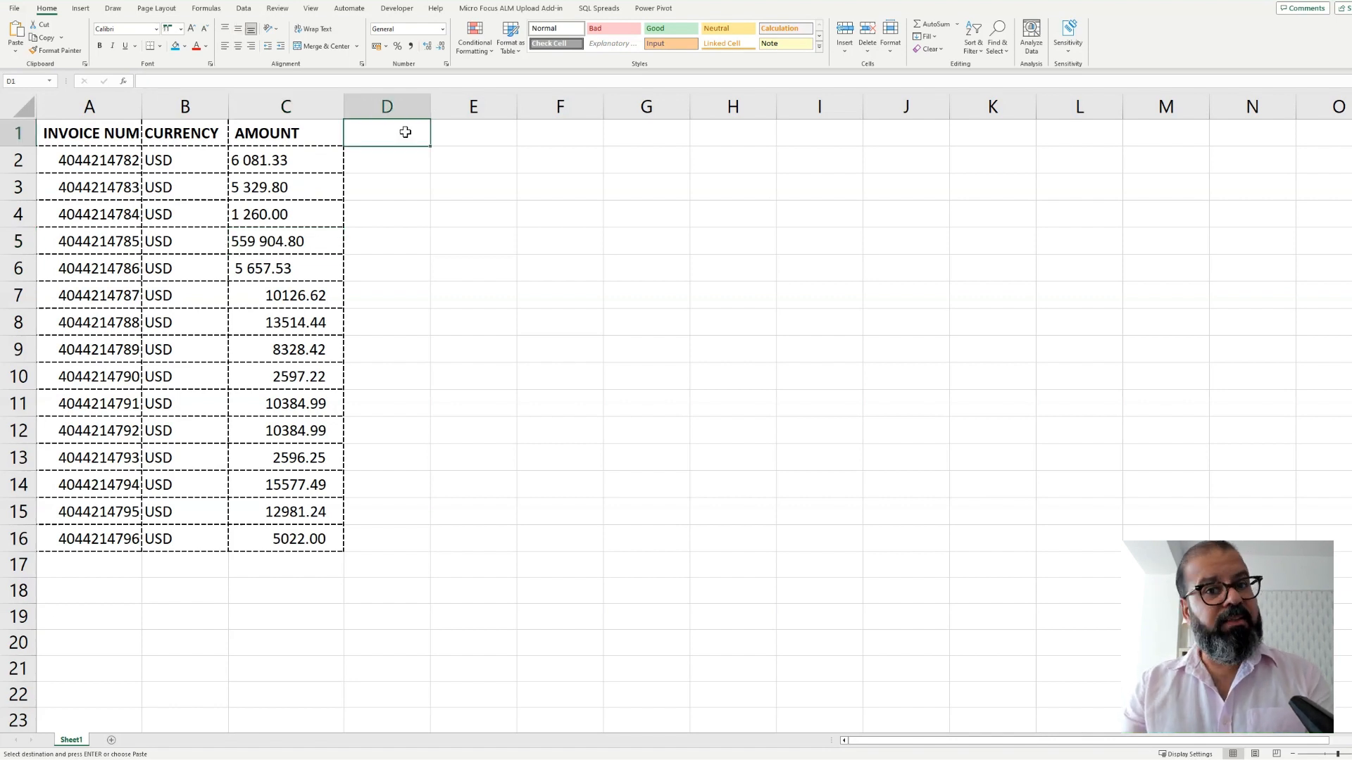
pyautogui.write('Forumul')
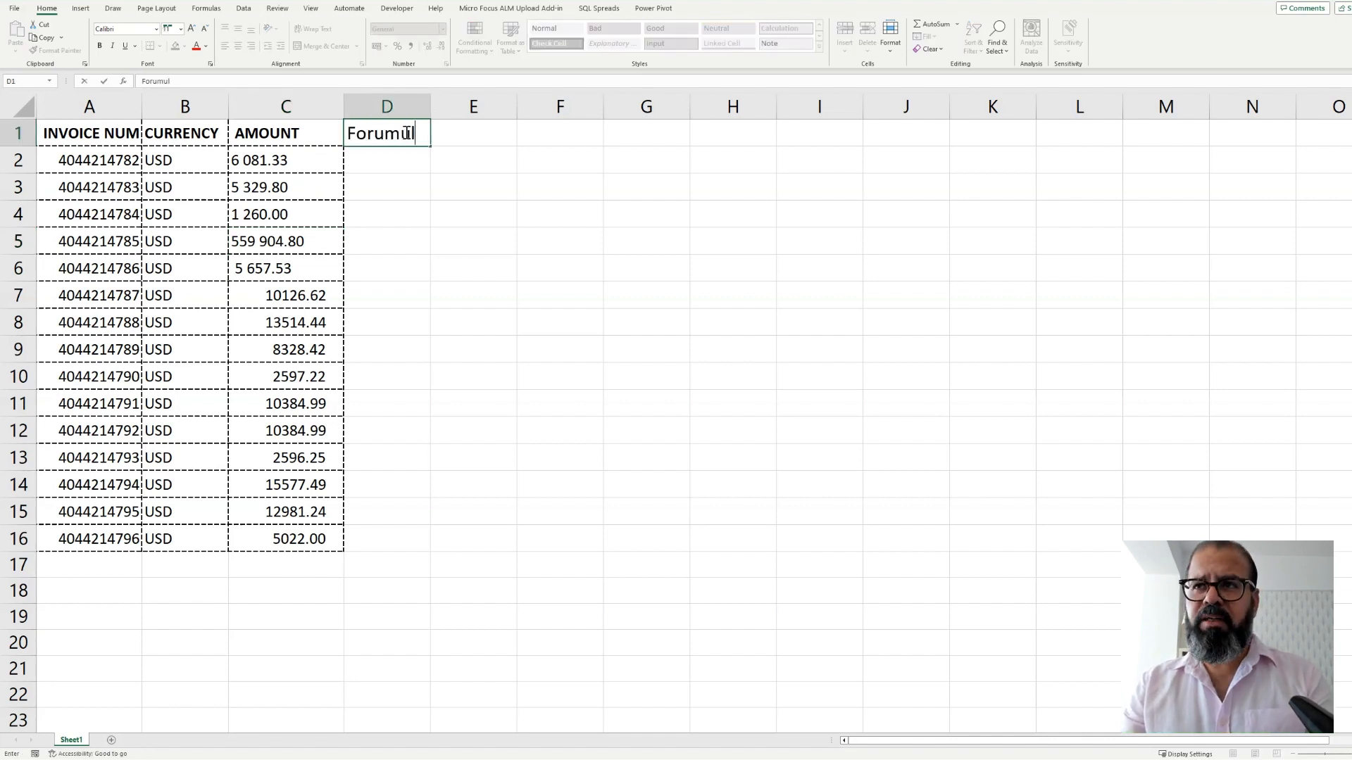
pyautogui.press('BackSpace')
pyautogui.press('BackSpace')
pyautogui.press('BackSpace')
pyautogui.press('BackSpace')
pyautogui.write('mul')
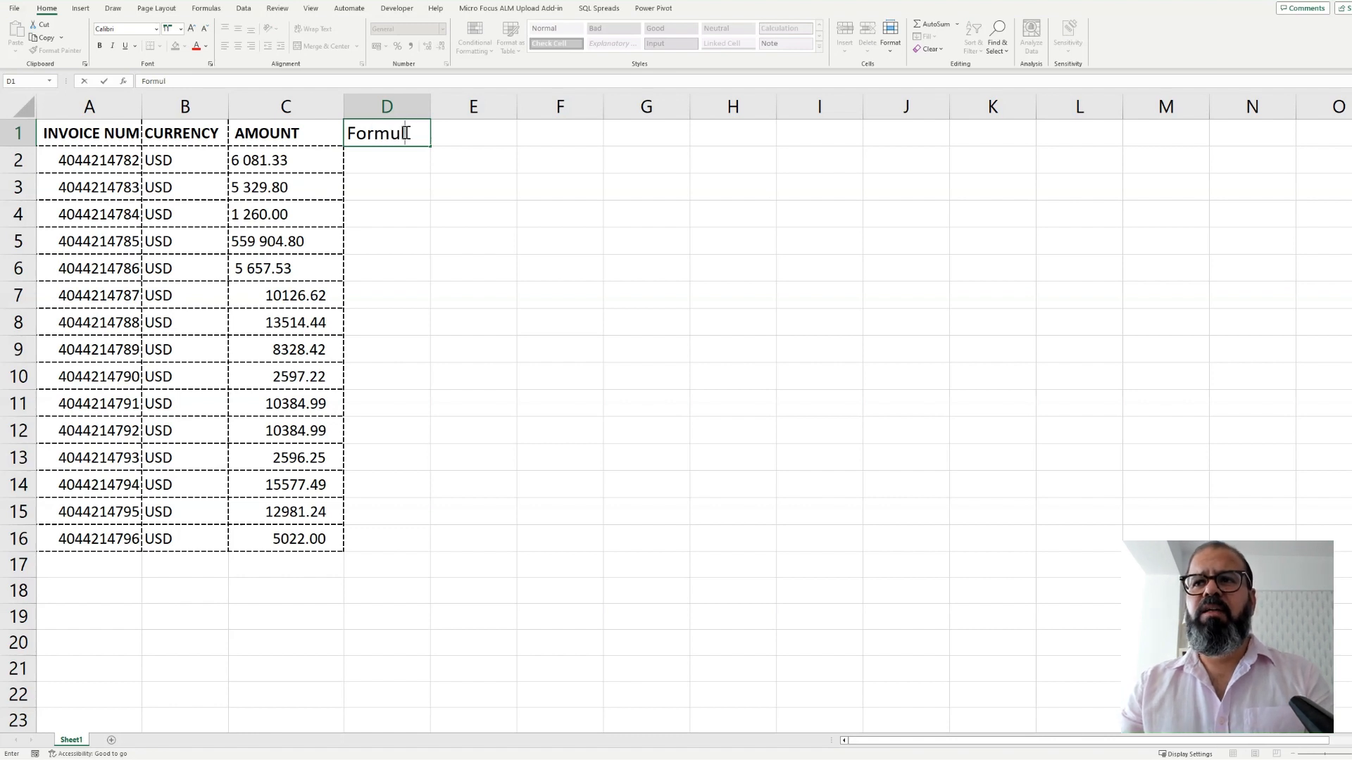
pyautogui.write('a 1')
pyautogui.press('Return')
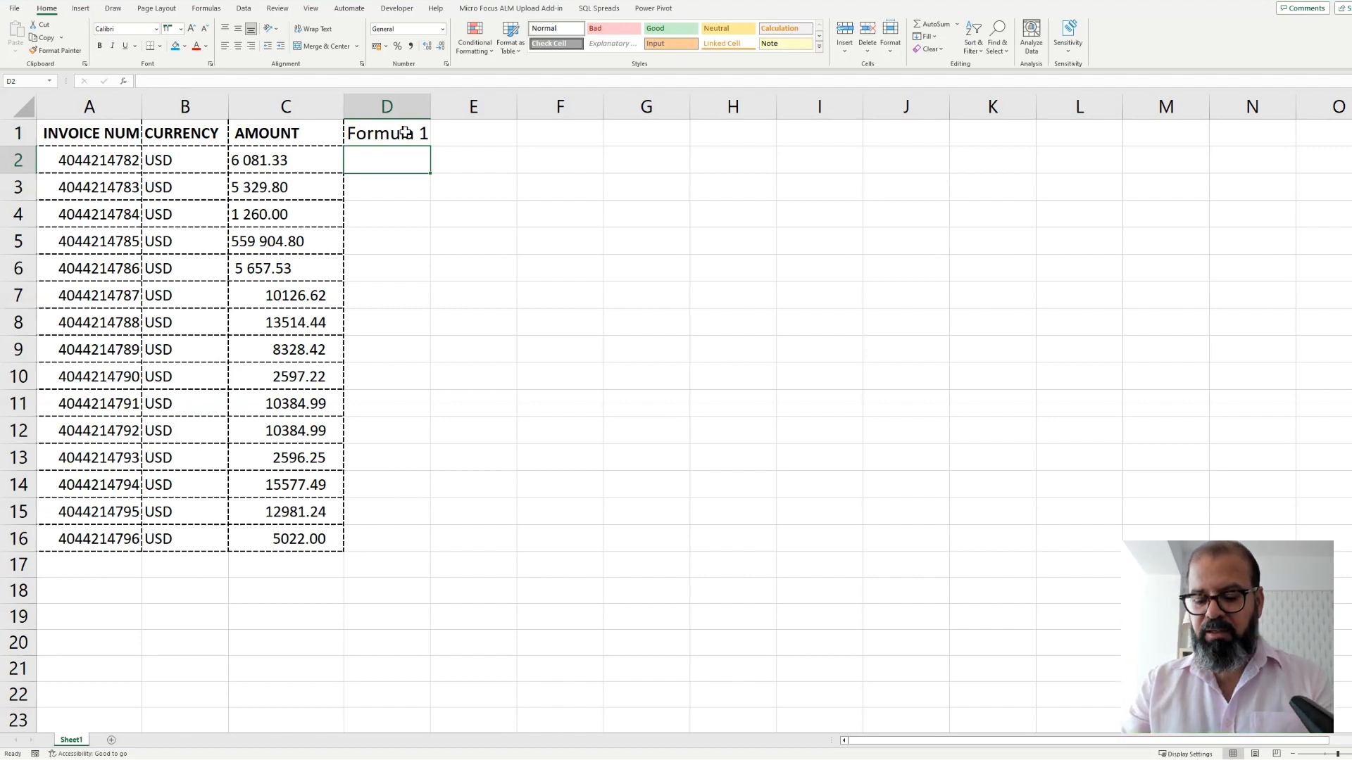
# Step: Enter the formula =TRIM(CLEAN(SUBSTITUTE(C2,CHAR(160),""))) in cell D2 to clean the first amount
pyautogui.write('=')
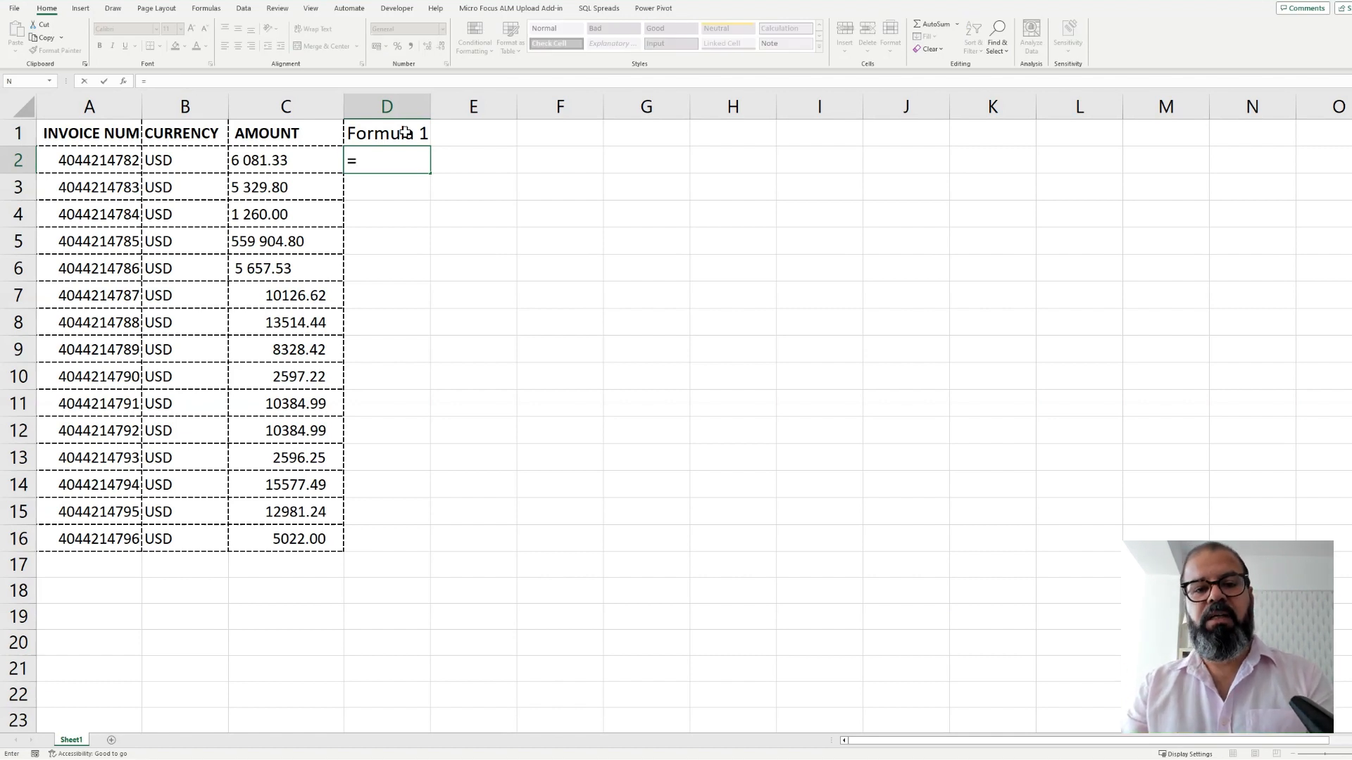
pyautogui.write('Trim(')
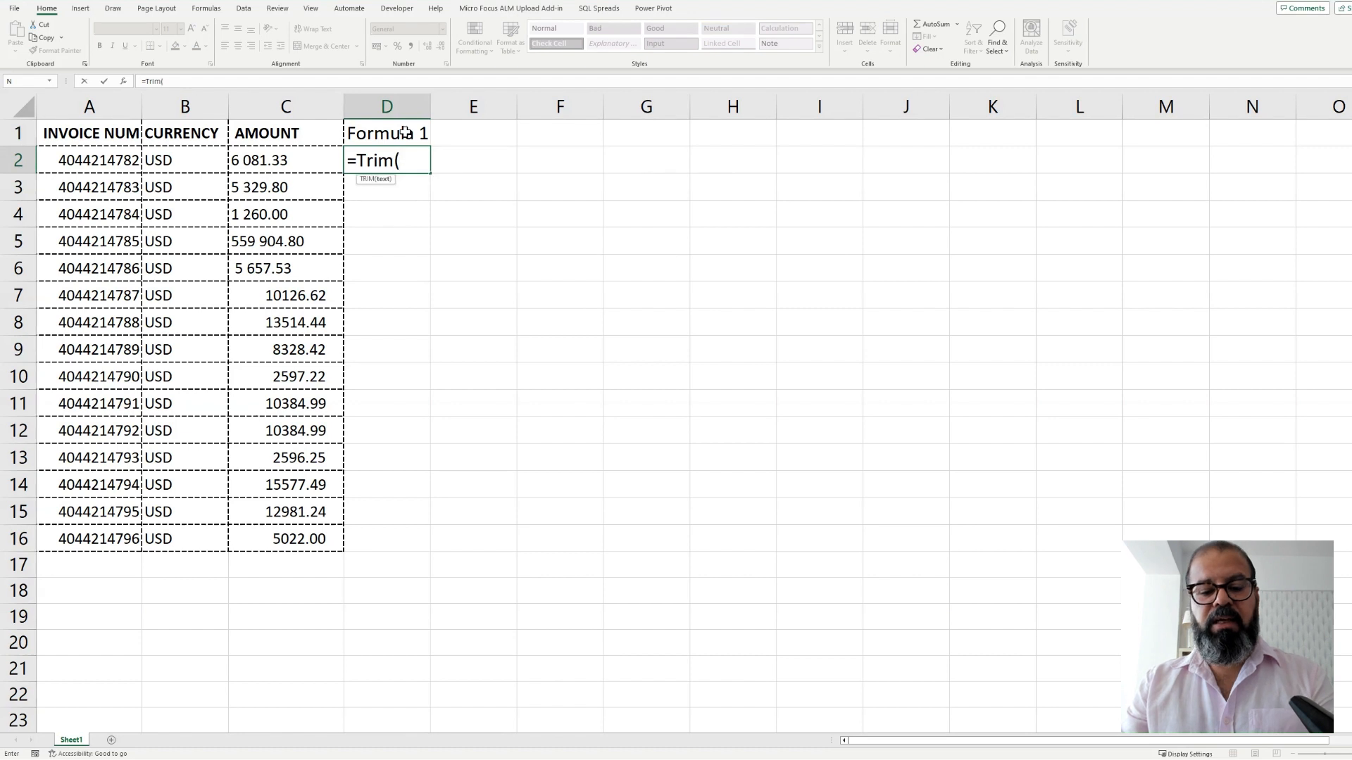
pyautogui.write('CLEAN(')
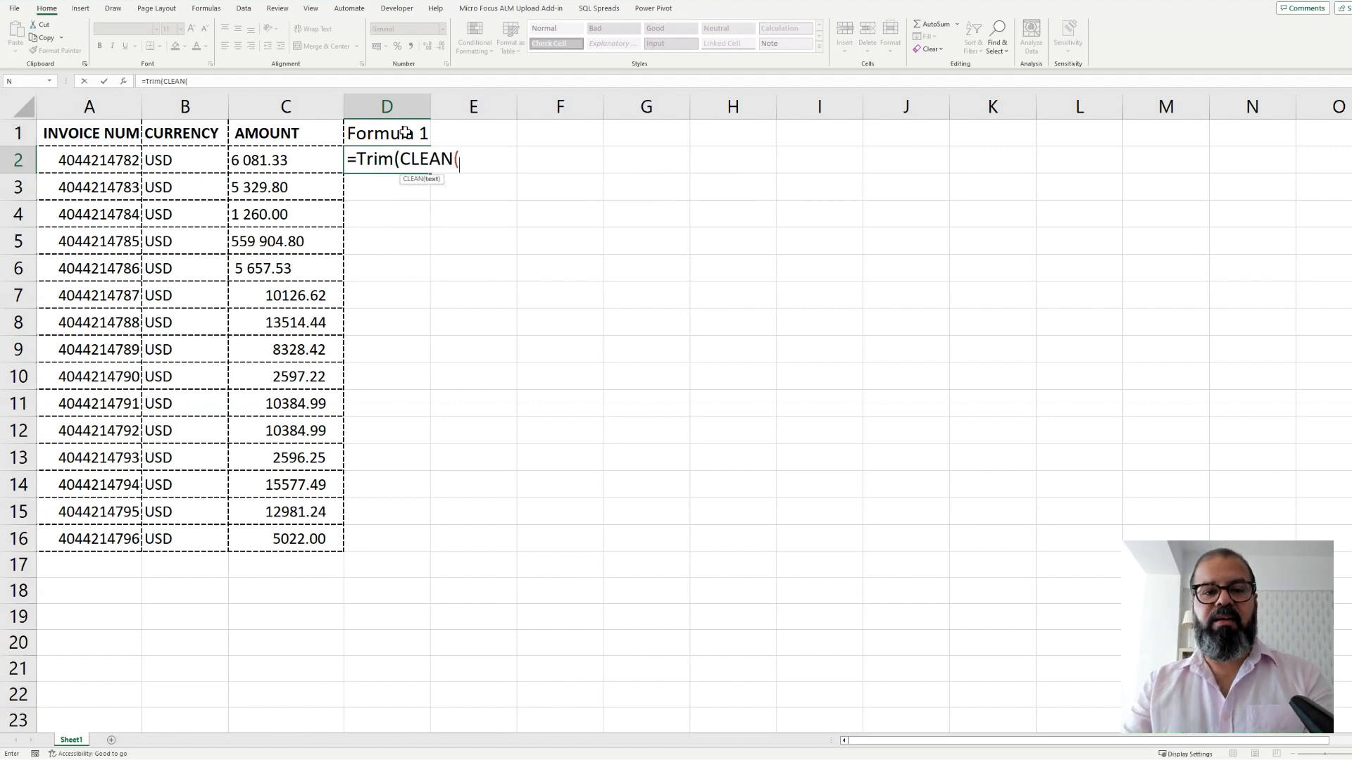
pyautogui.write('Substitute')
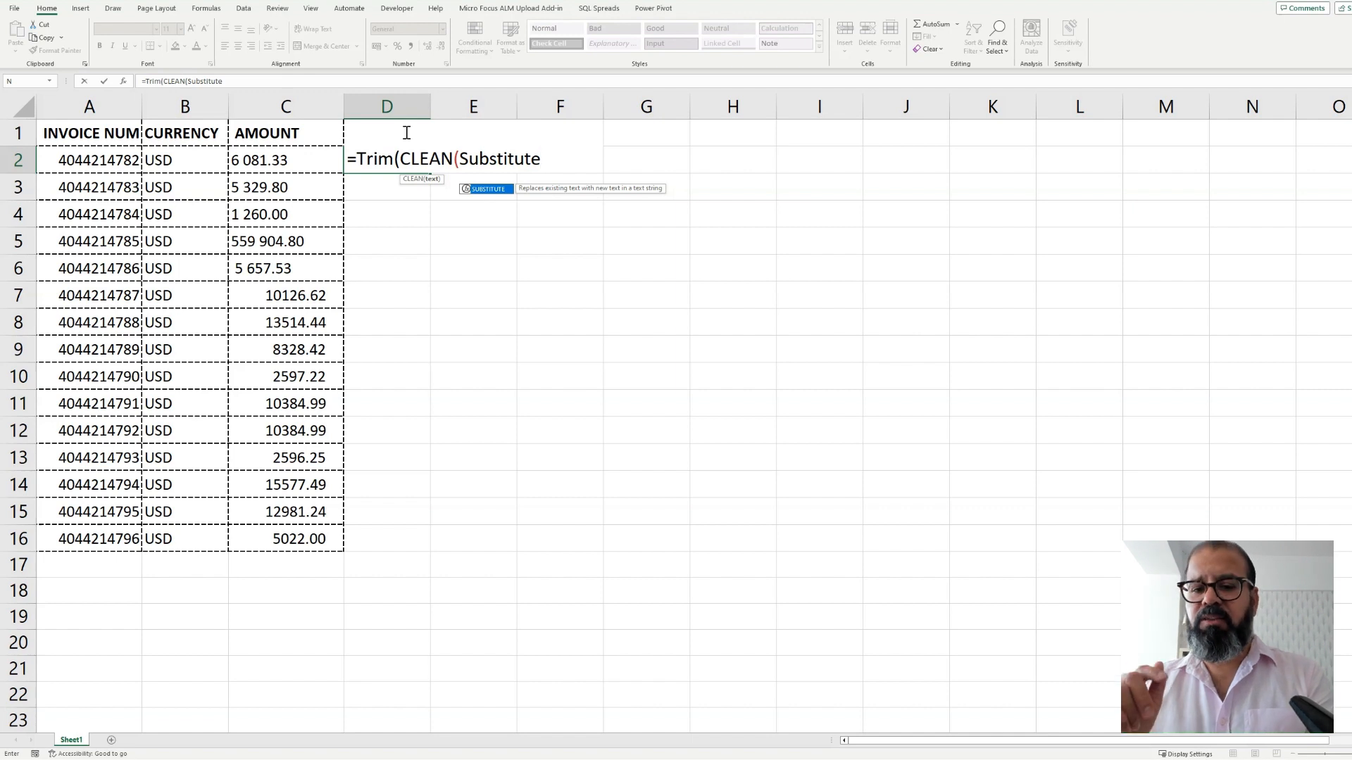
pyautogui.write('(')
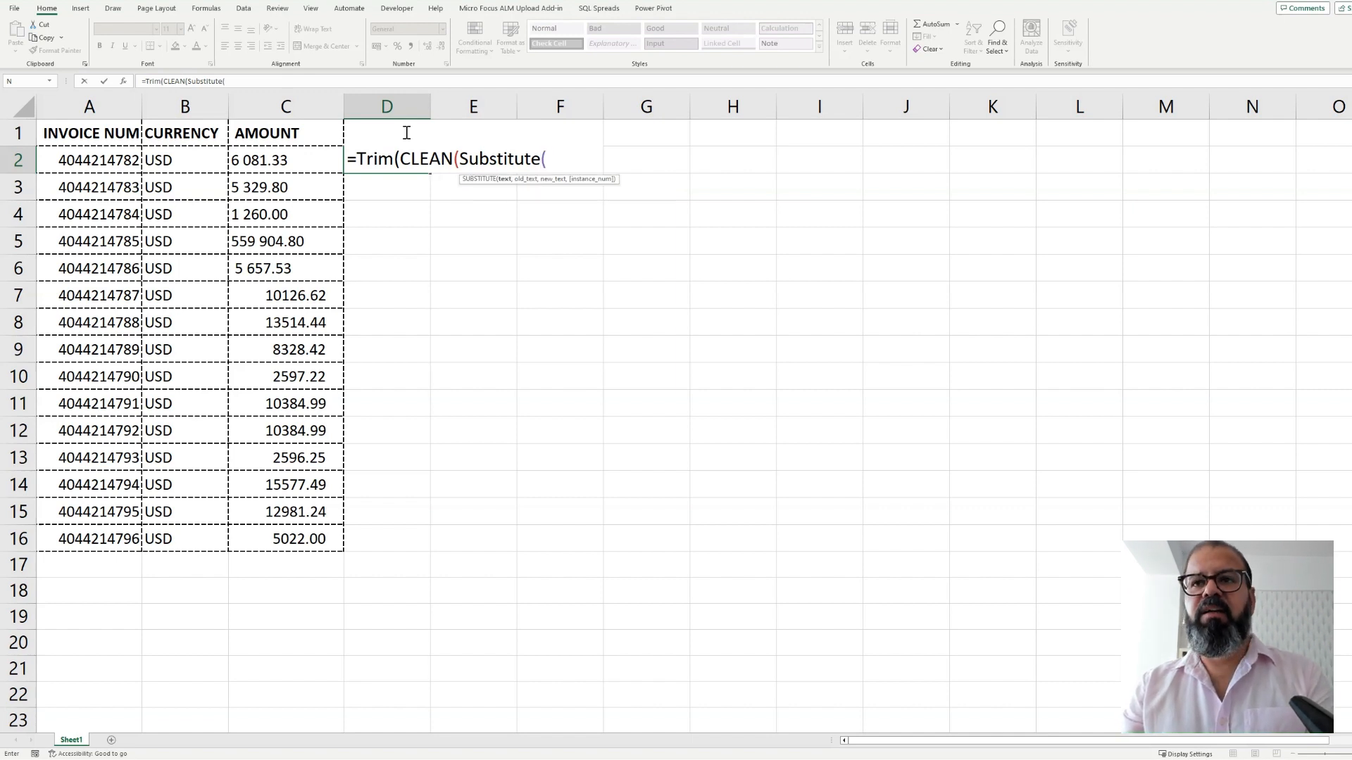
pyautogui.click(303, 149)
pyautogui.click(350, 86)
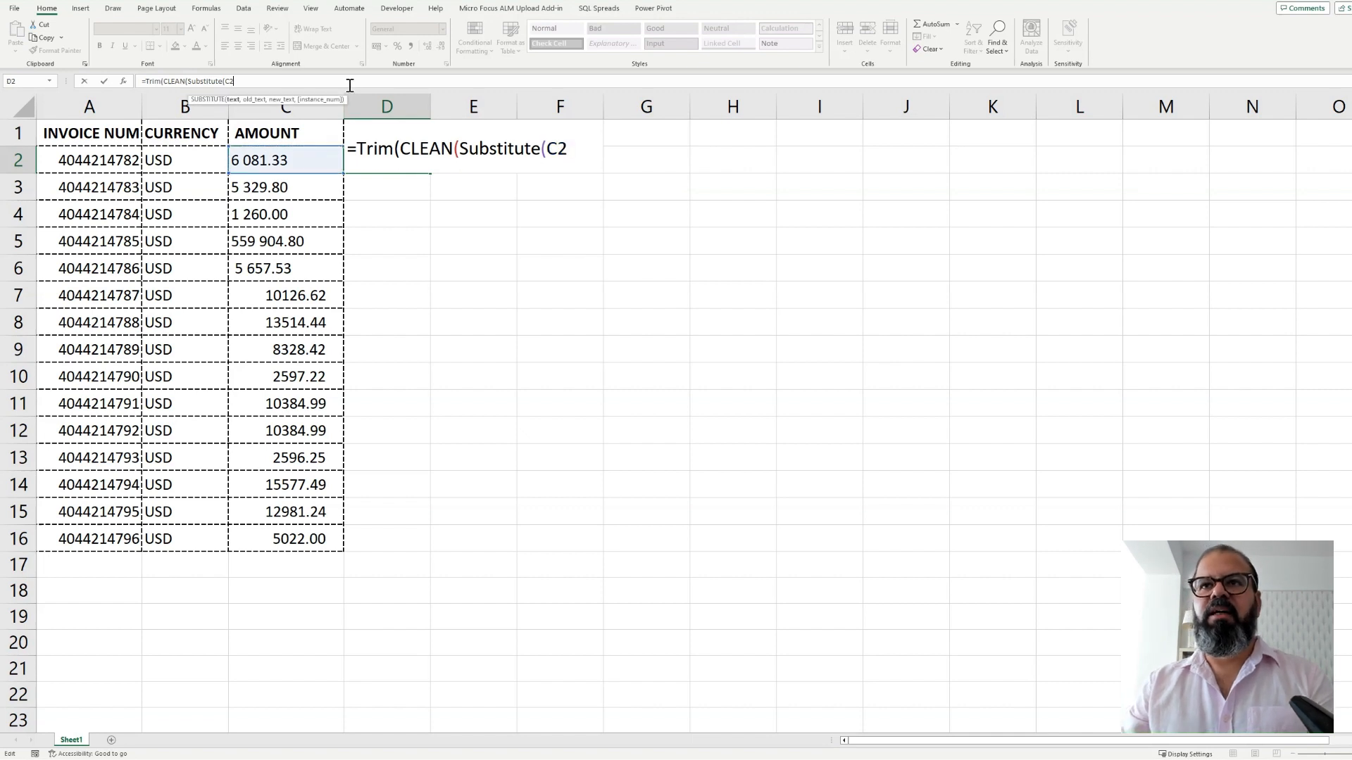
pyautogui.write(',')
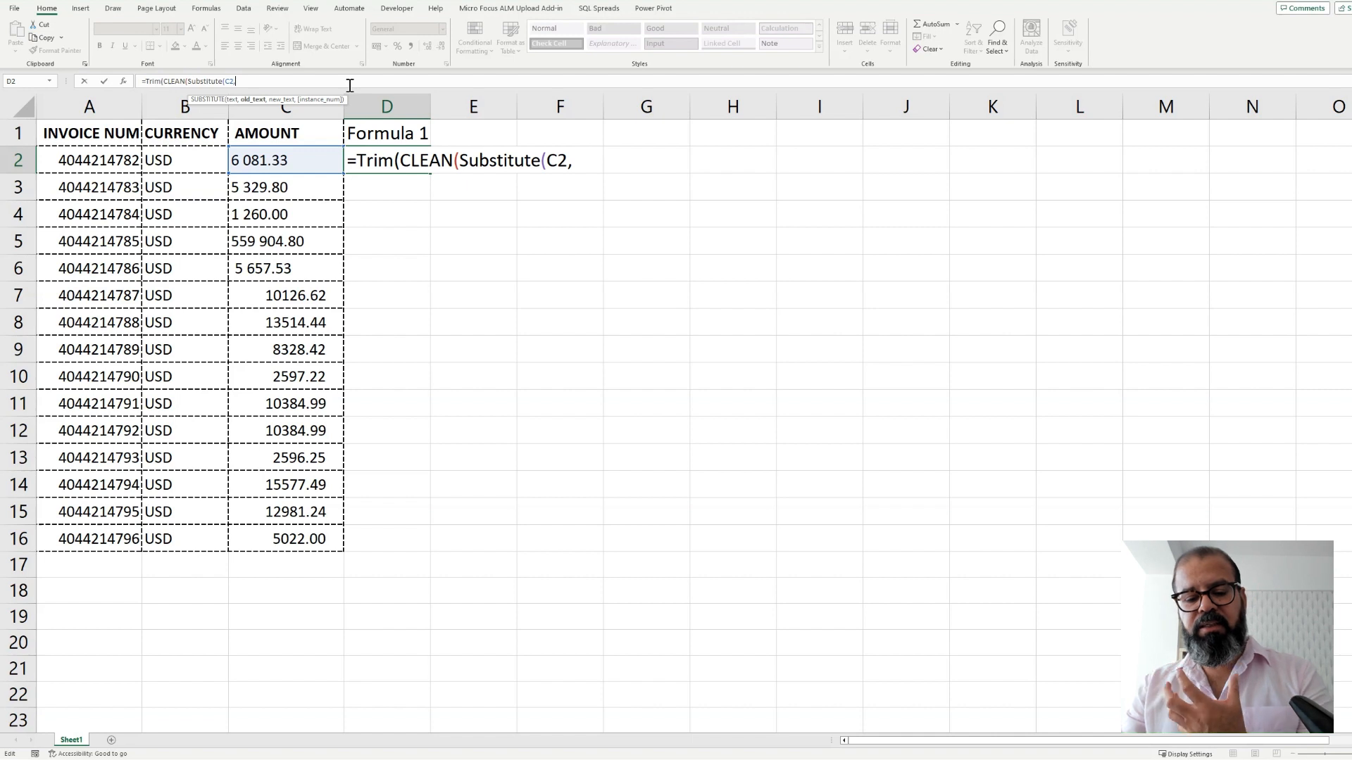
pyautogui.write('Ch')
pyautogui.press('BackSpace')
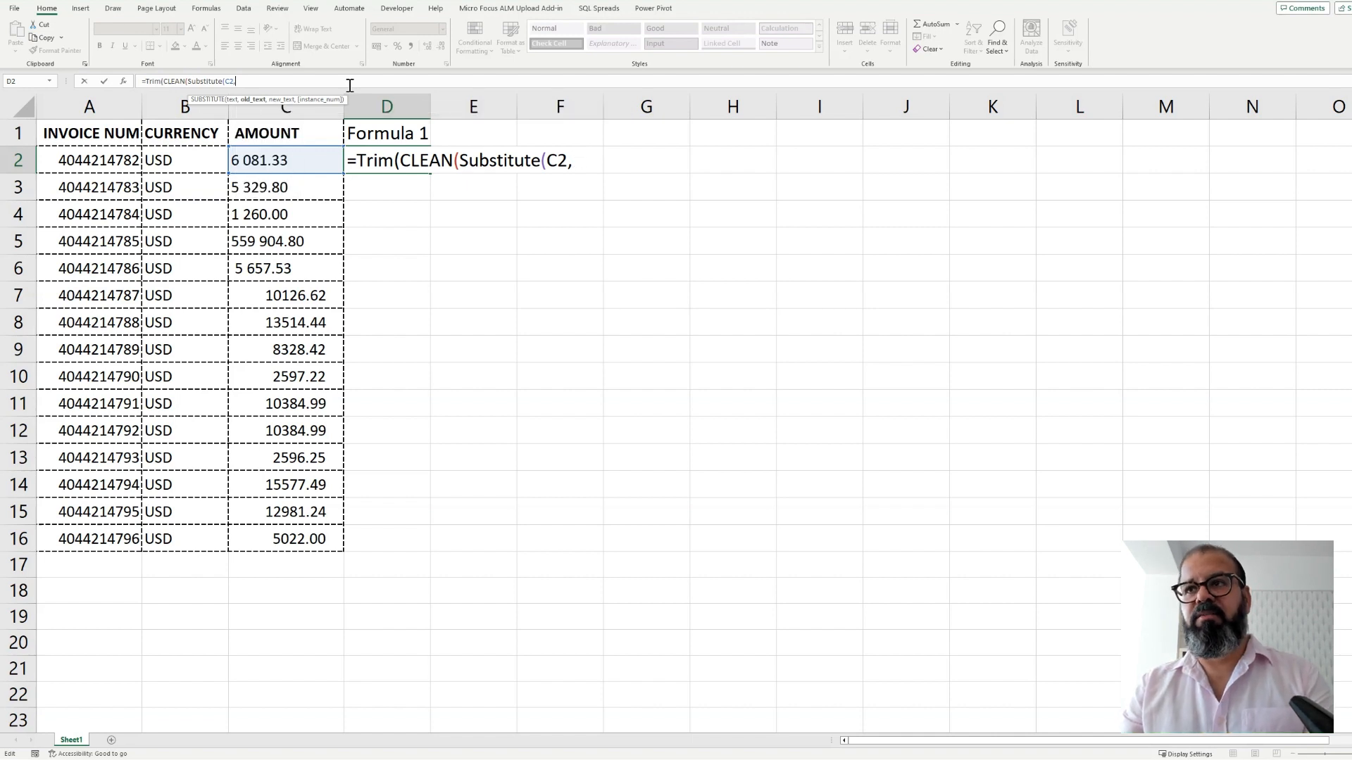
pyautogui.write('Char(')
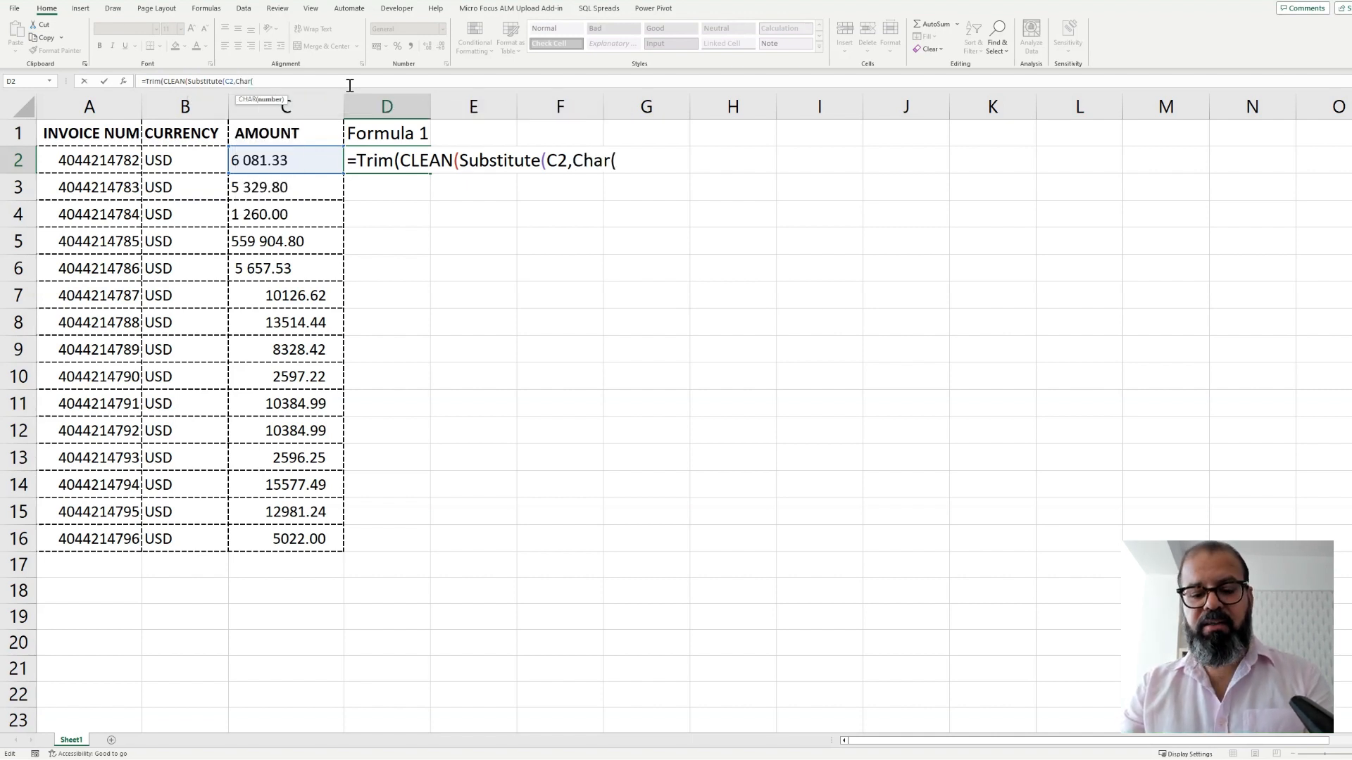
pyautogui.write('160)')
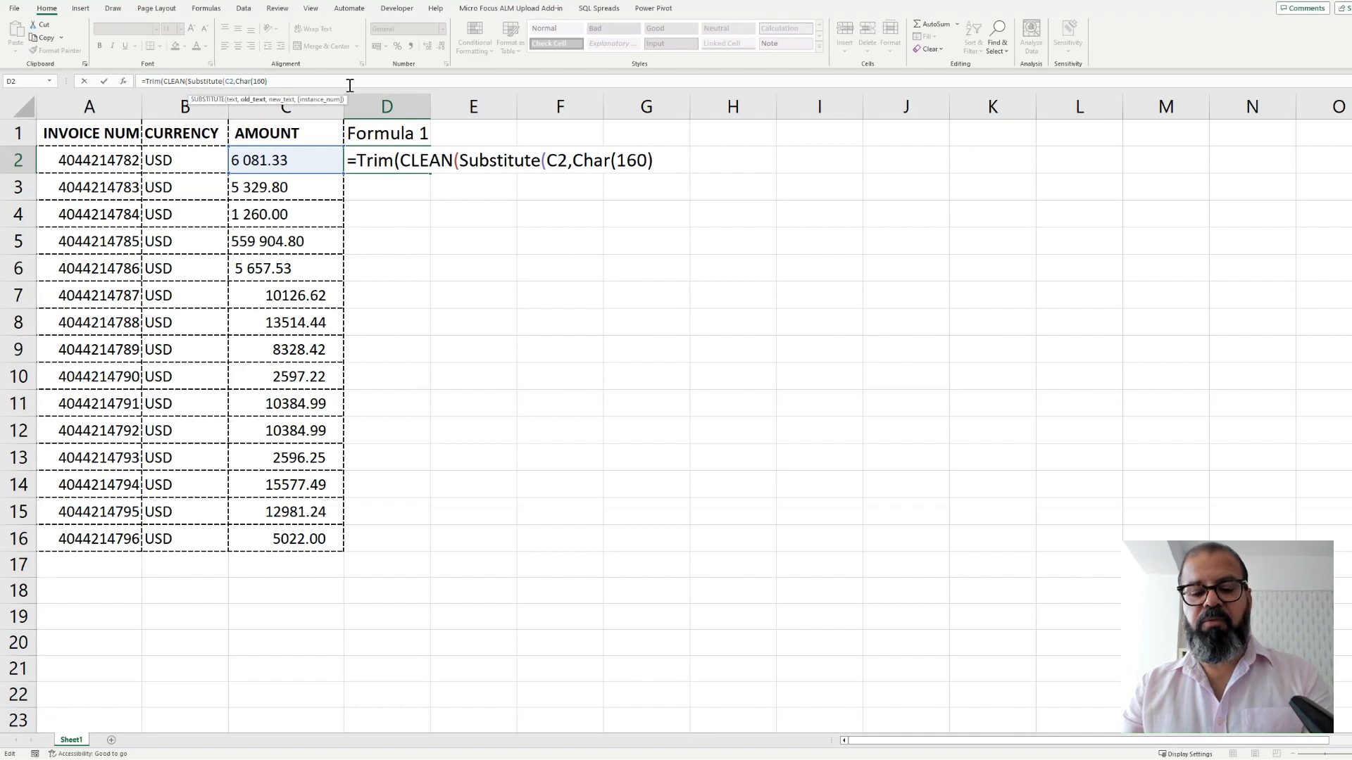
pyautogui.write(',')
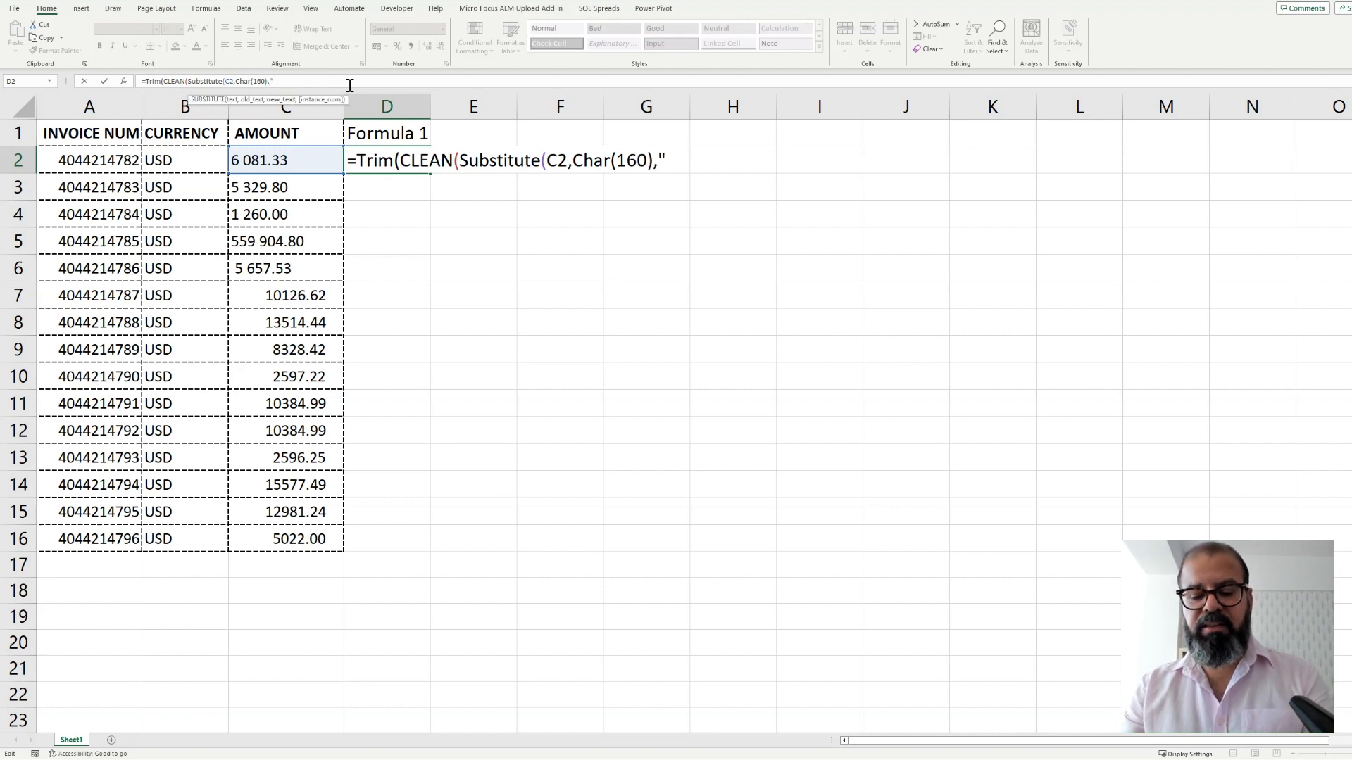
pyautogui.write('"")))')
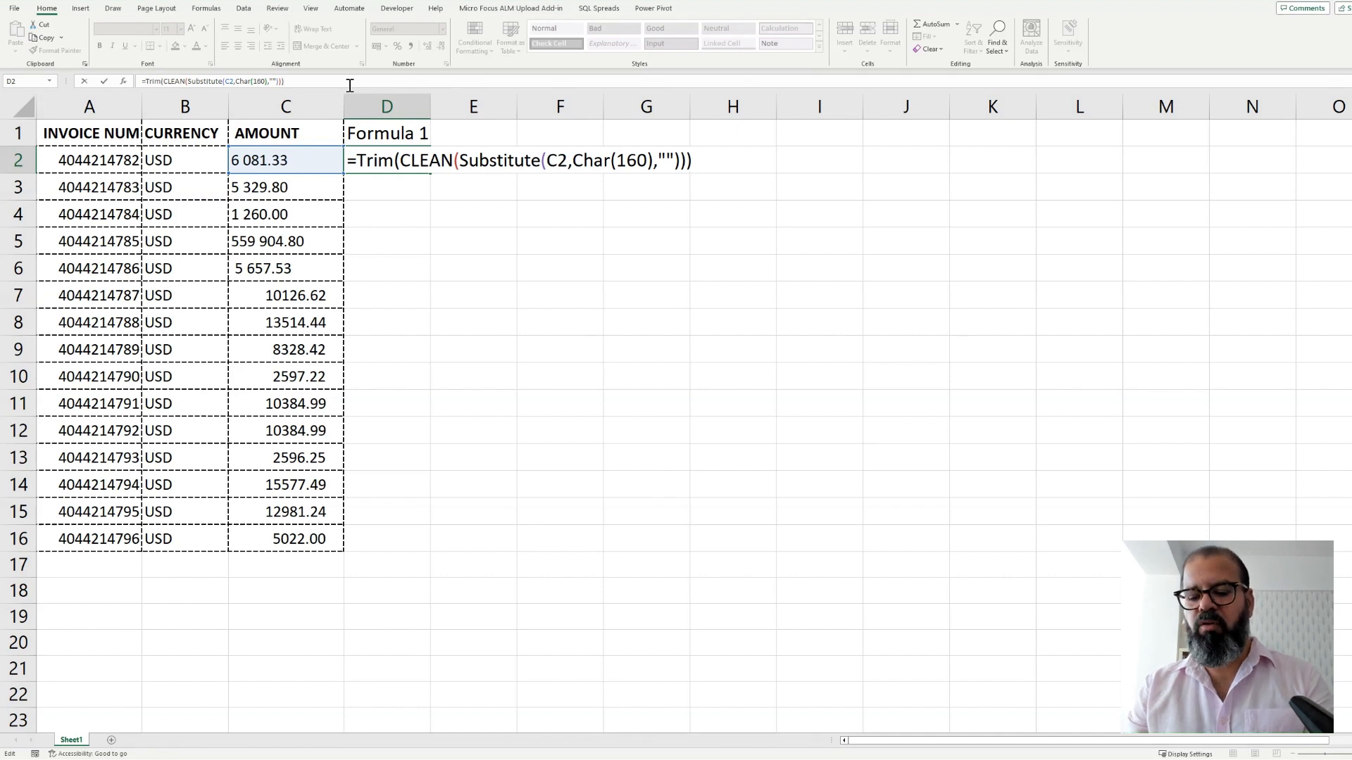
pyautogui.press('Return')
# Step: Copy the cleaning formula from D2 down to D16 and autofit the width of column D
pyautogui.press('Up')
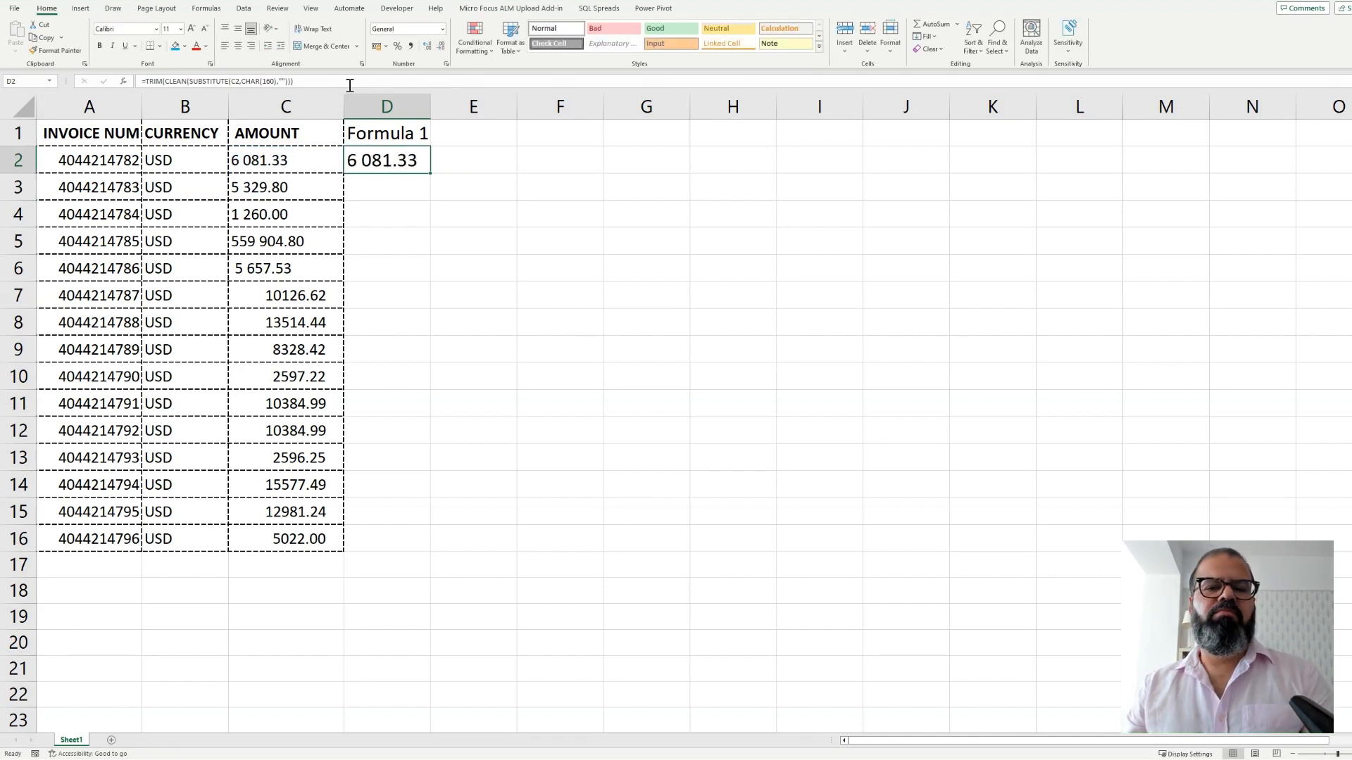
pyautogui.moveTo(429, 173); pyautogui.dragTo(391, 556)
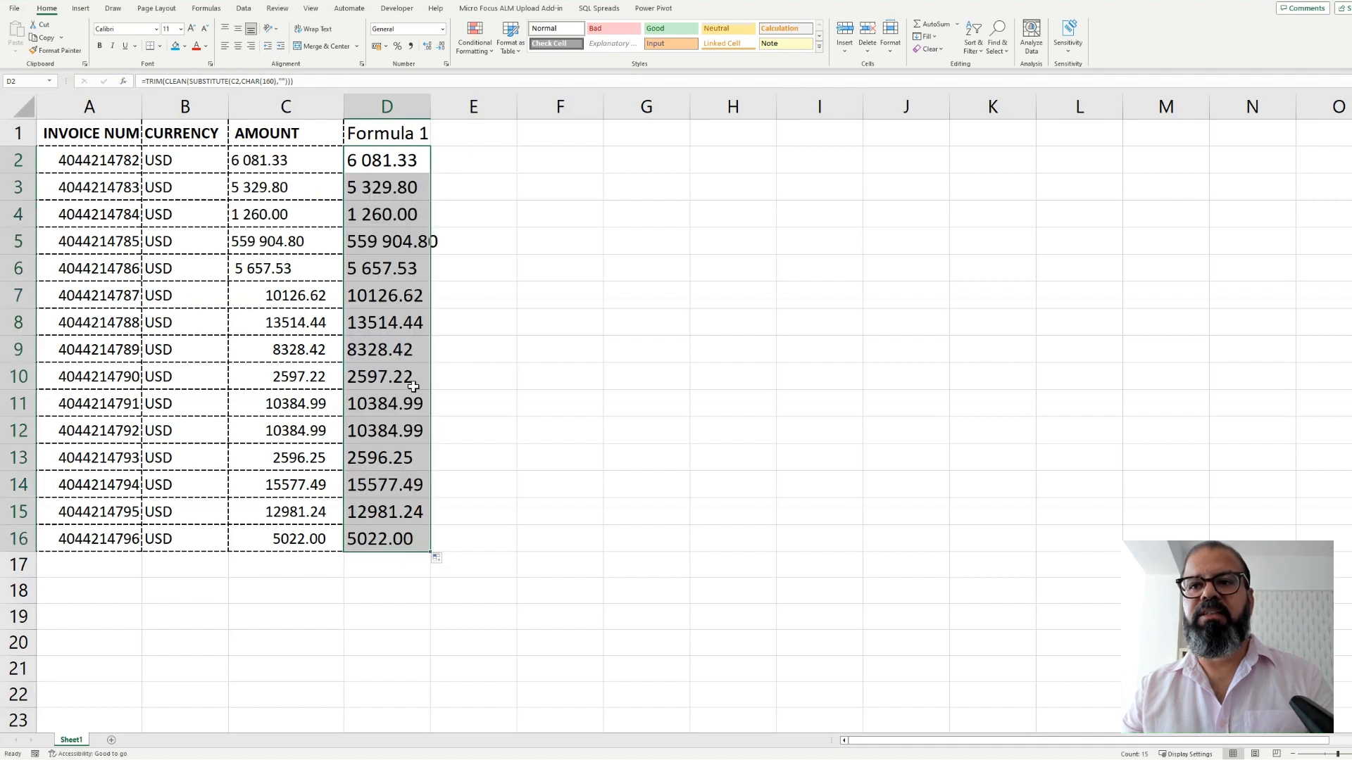
pyautogui.doubleClick(430, 107)
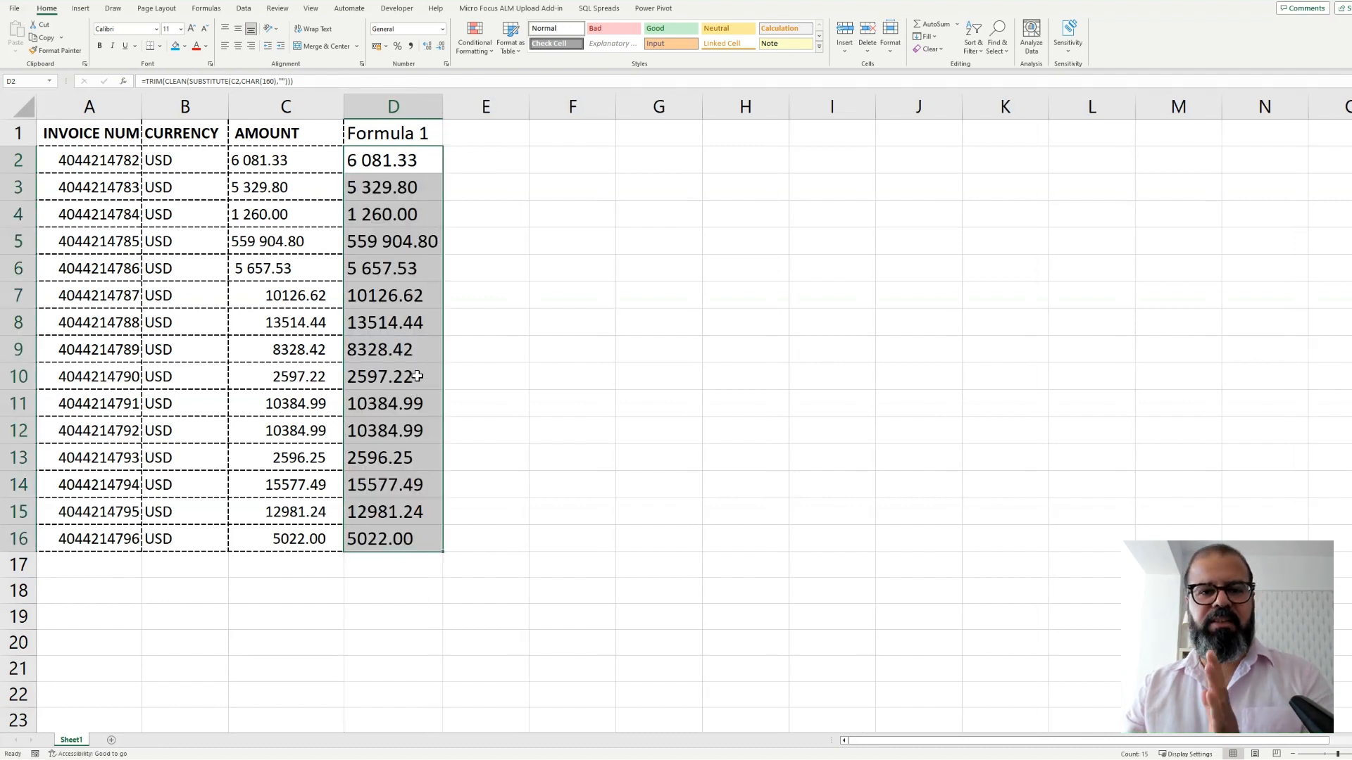
pyautogui.moveTo(389, 172); pyautogui.dragTo(379, 533)
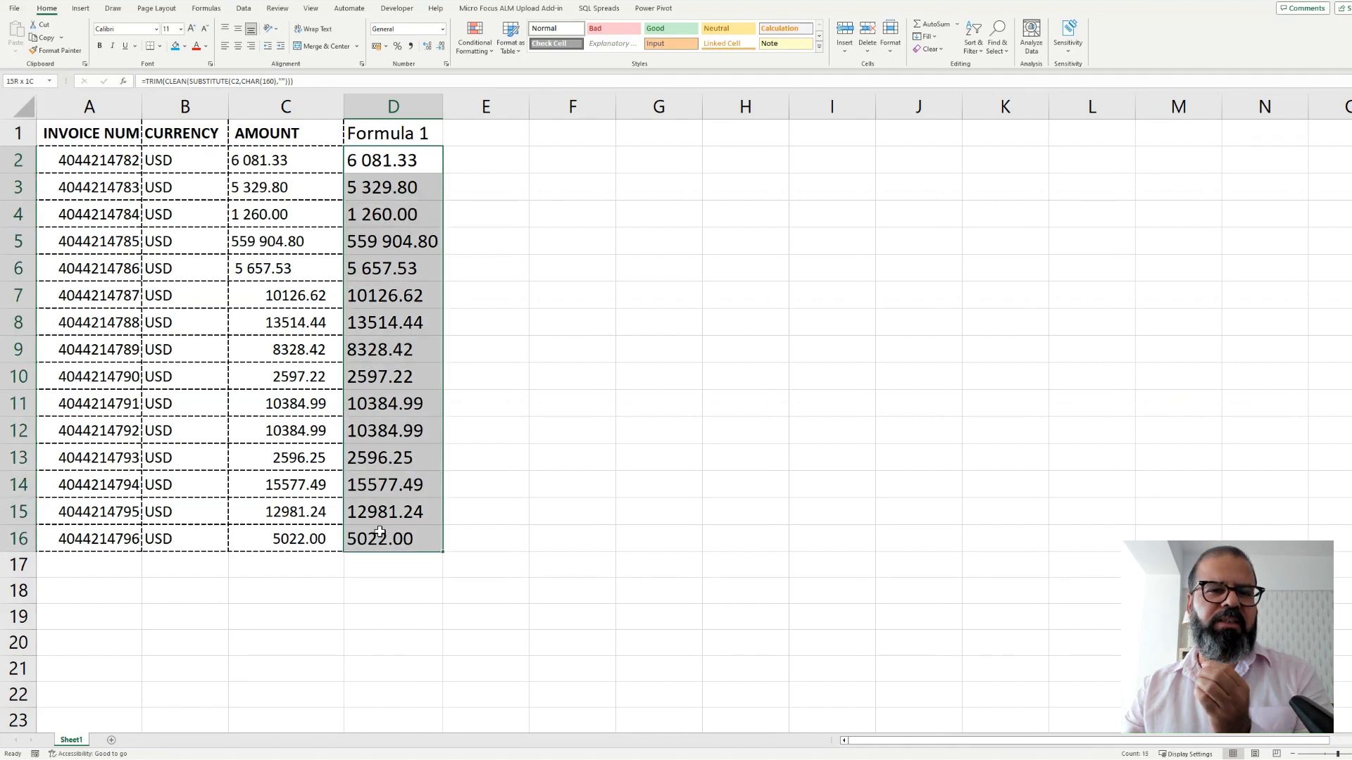
# Step: Give the "Formula 1" header cell a blue fill
pyautogui.click(469, 125)
pyautogui.click(418, 133)
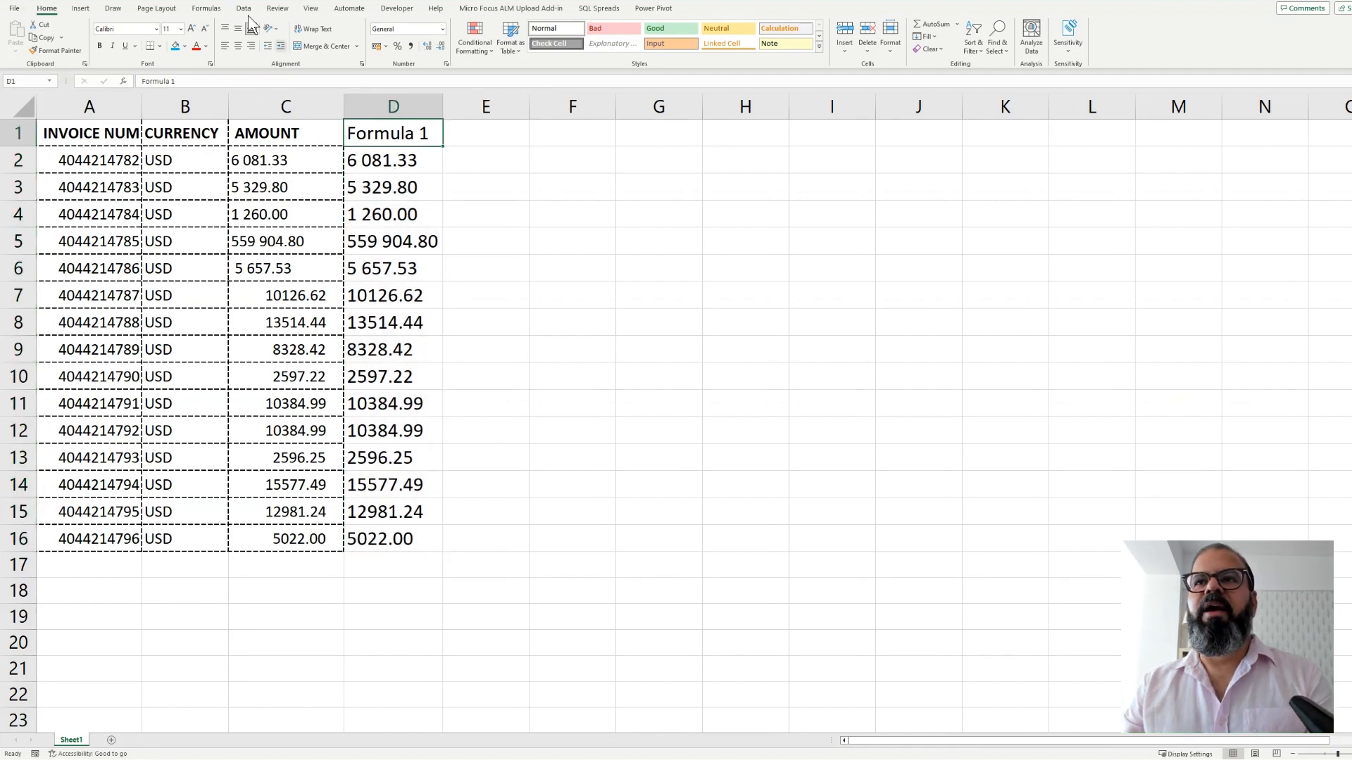
pyautogui.click(176, 46)
# Step: Enter the header "Formula 2" in cell E1 and give it an orange fill
pyautogui.click(483, 128)
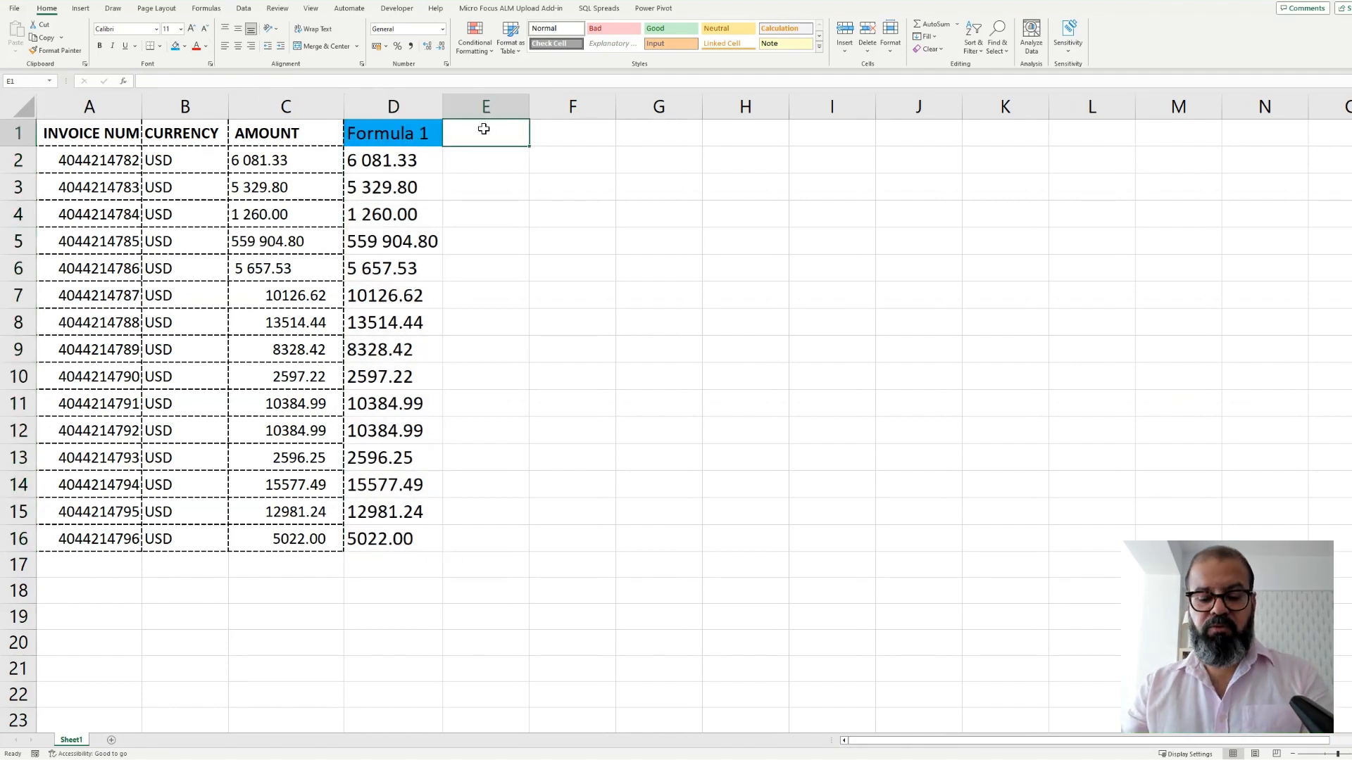
pyautogui.write('Formula')
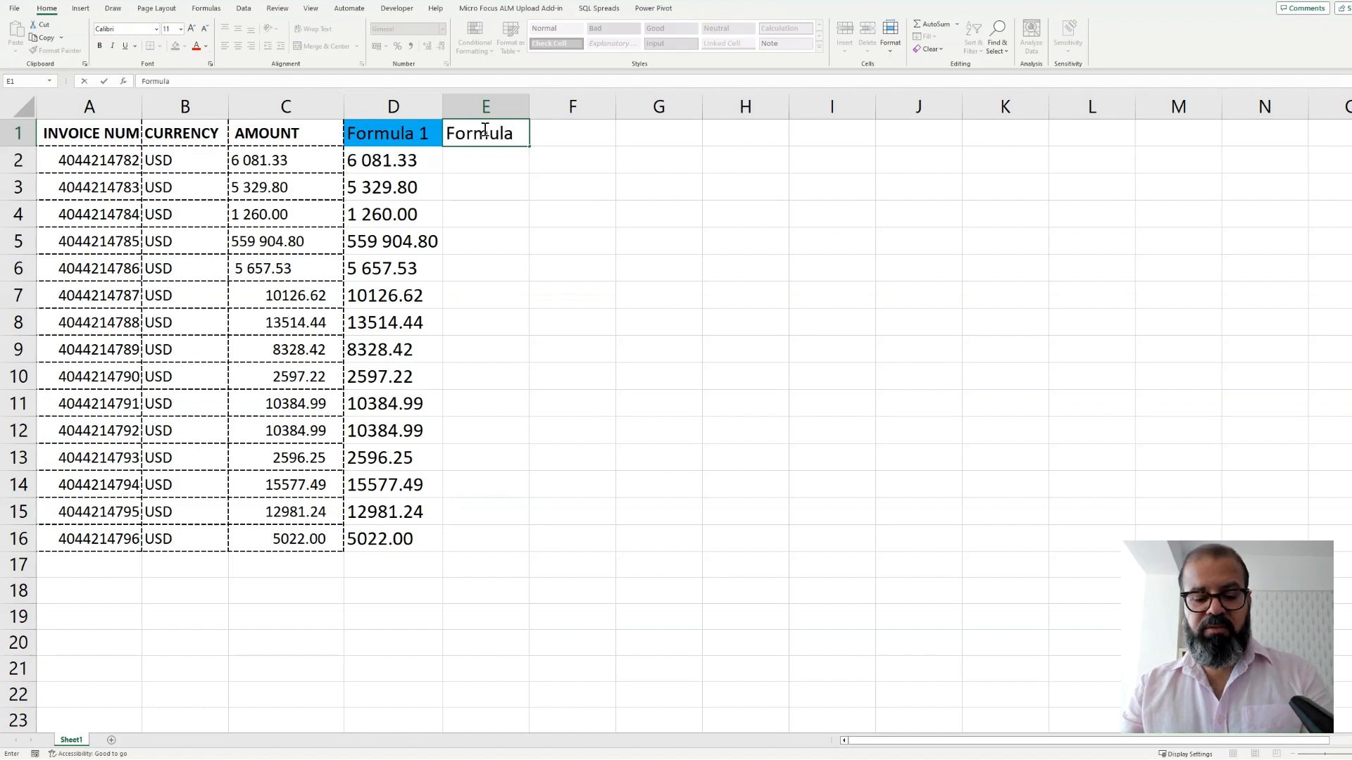
pyautogui.write(' 2')
pyautogui.press('Return')
pyautogui.click(485, 131)
pyautogui.click(185, 46)
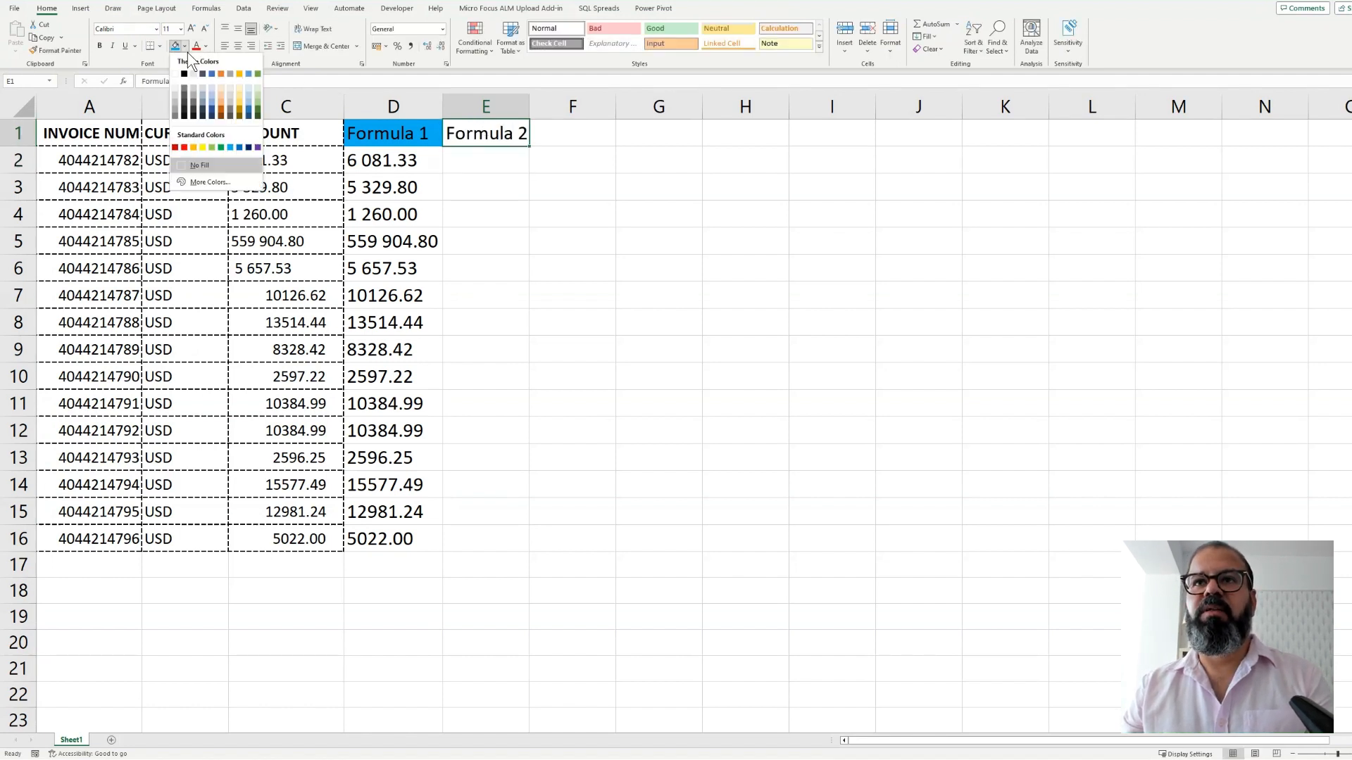
pyautogui.click(193, 147)
# Step: Try to remove the spaces from D2's value by entering =Subtitute(D2," ","") in cell E2
pyautogui.click(464, 167)
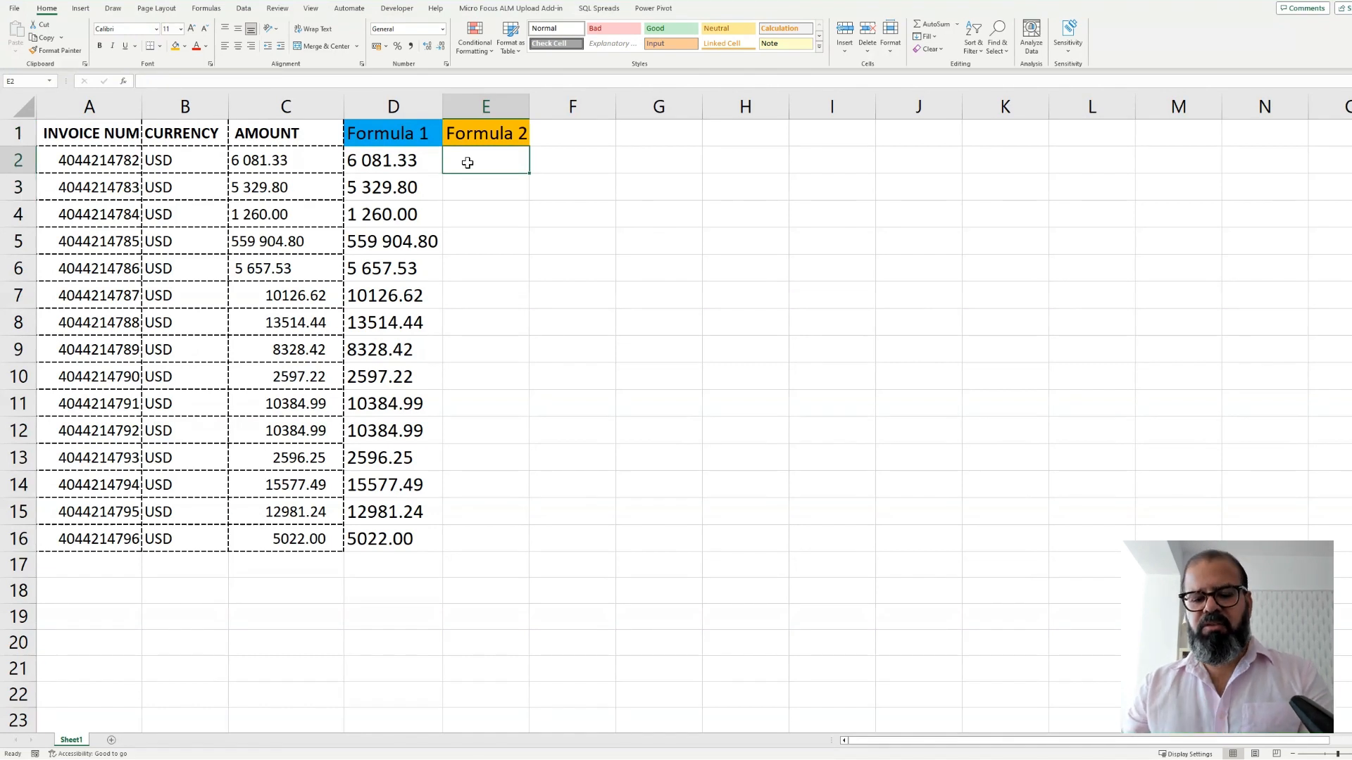
pyautogui.write('=Subtiute')
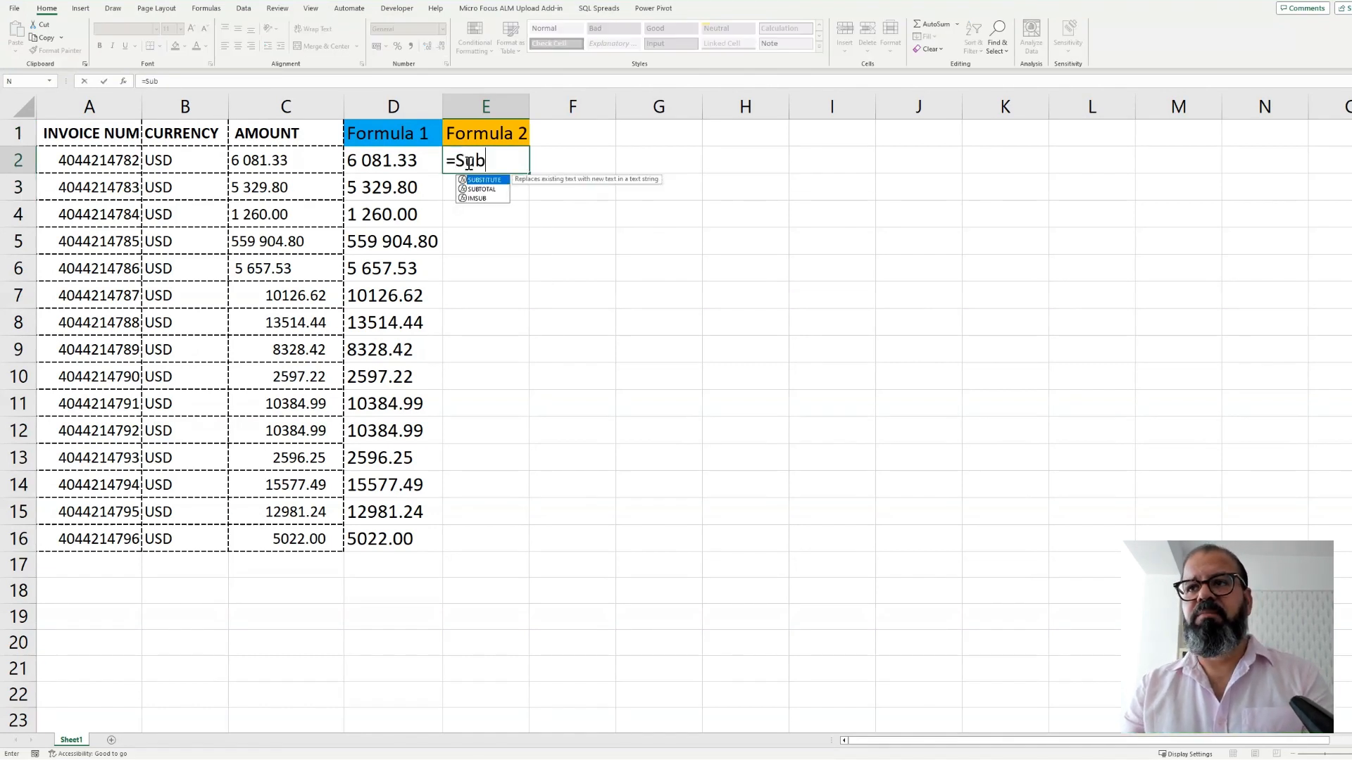
pyautogui.press('BackSpace')
pyautogui.press('BackSpace')
pyautogui.press('BackSpace')
pyautogui.press('BackSpace')
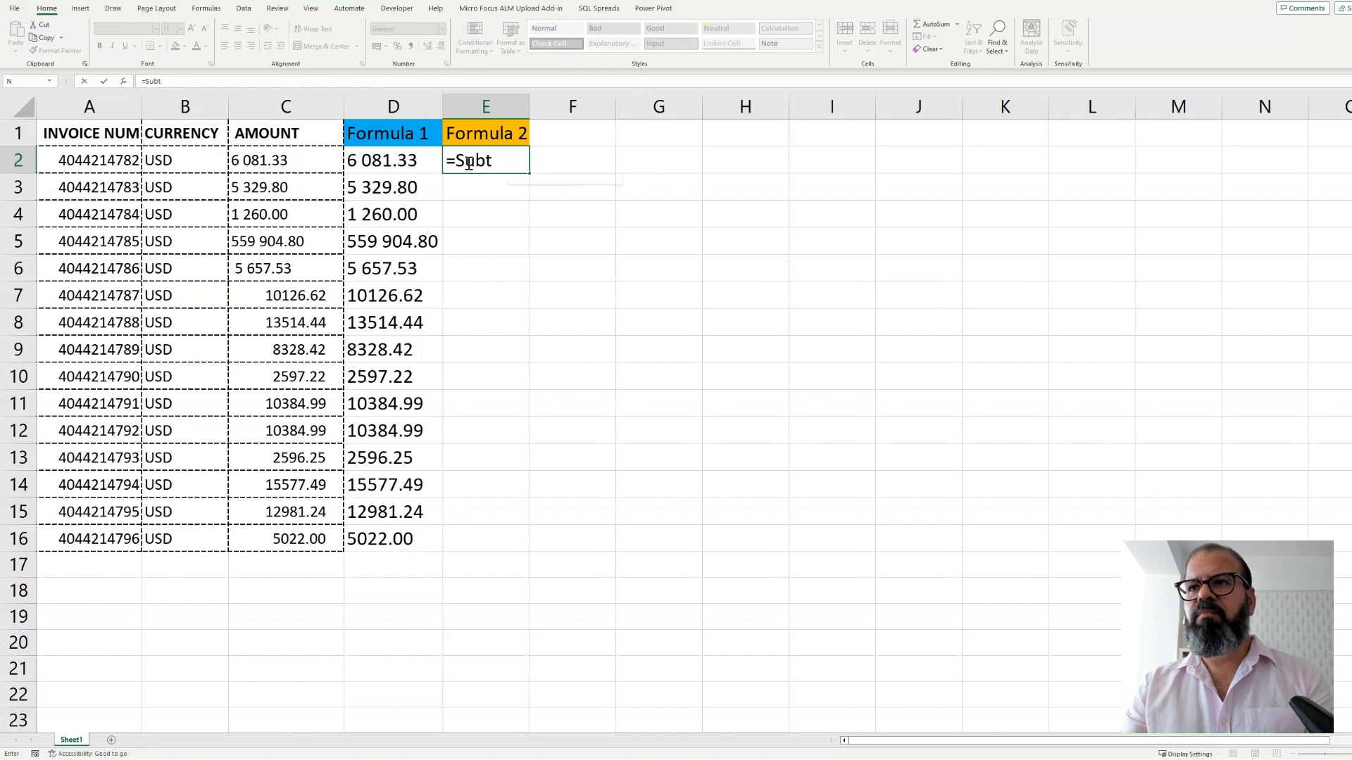
pyautogui.write('itute(')
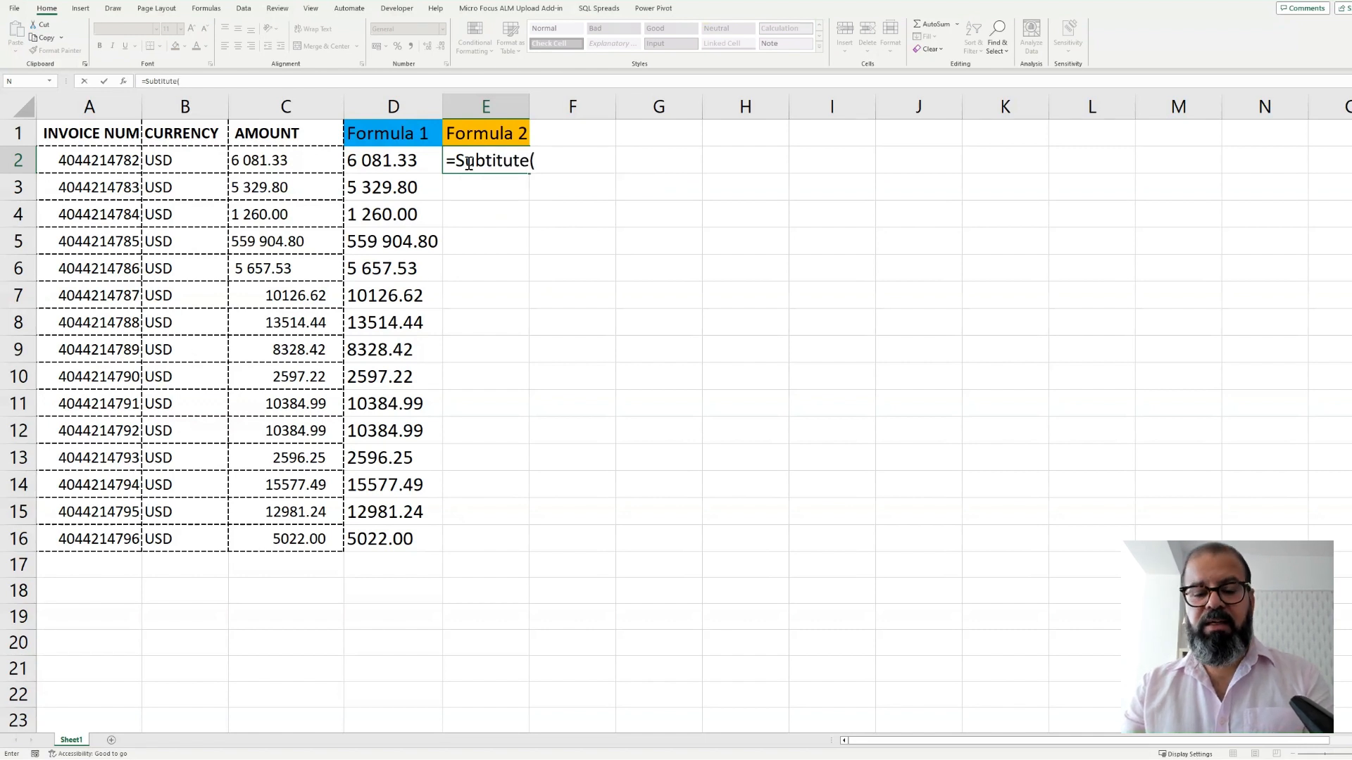
pyautogui.press('Left')
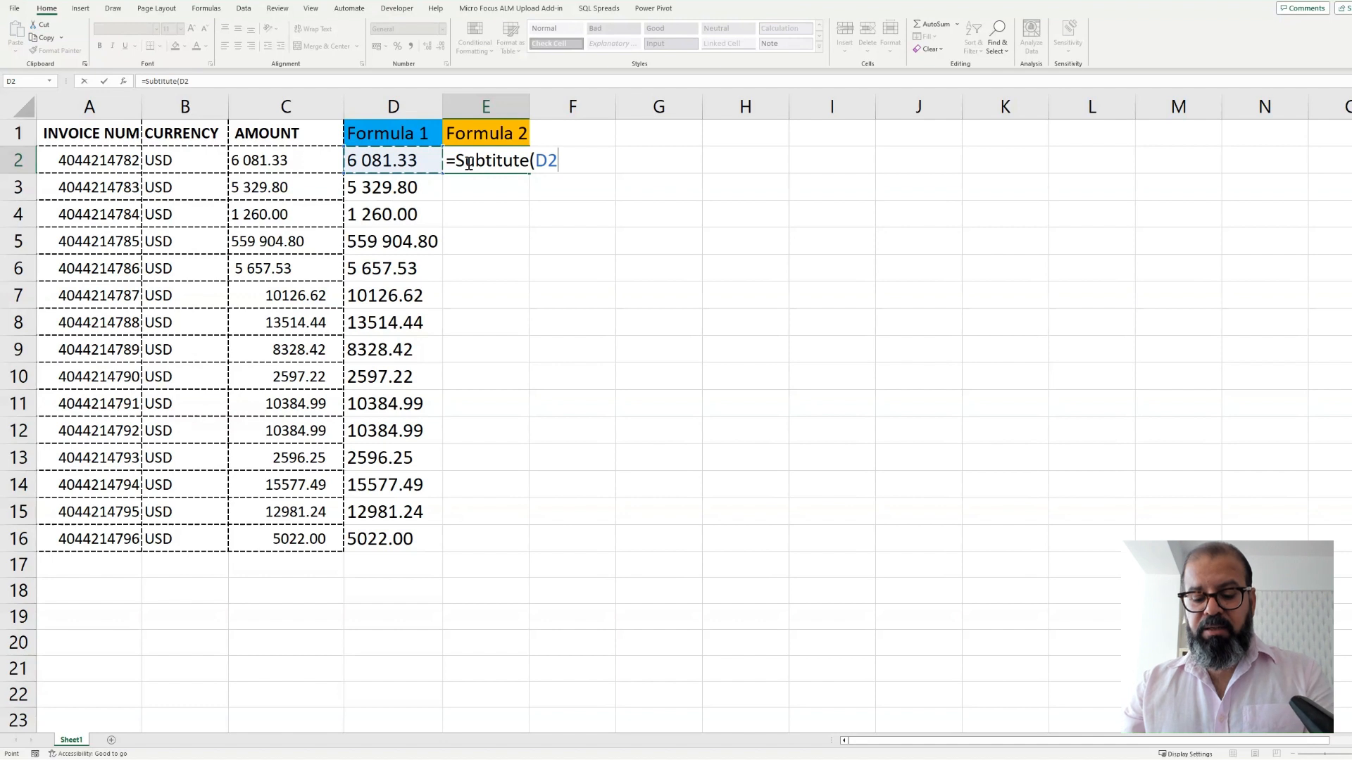
pyautogui.write(',')
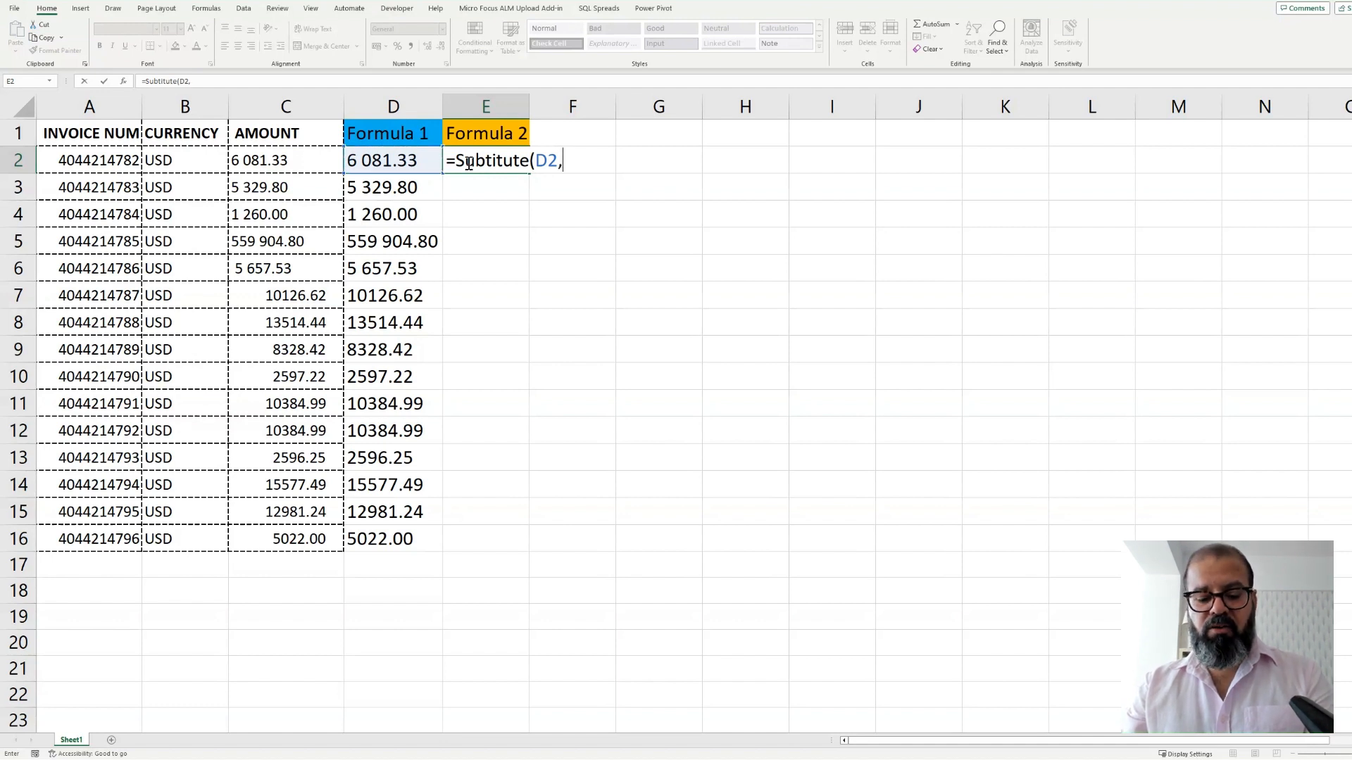
pyautogui.write('" "')
pyautogui.press('BackSpace')
pyautogui.press('BackSpace')
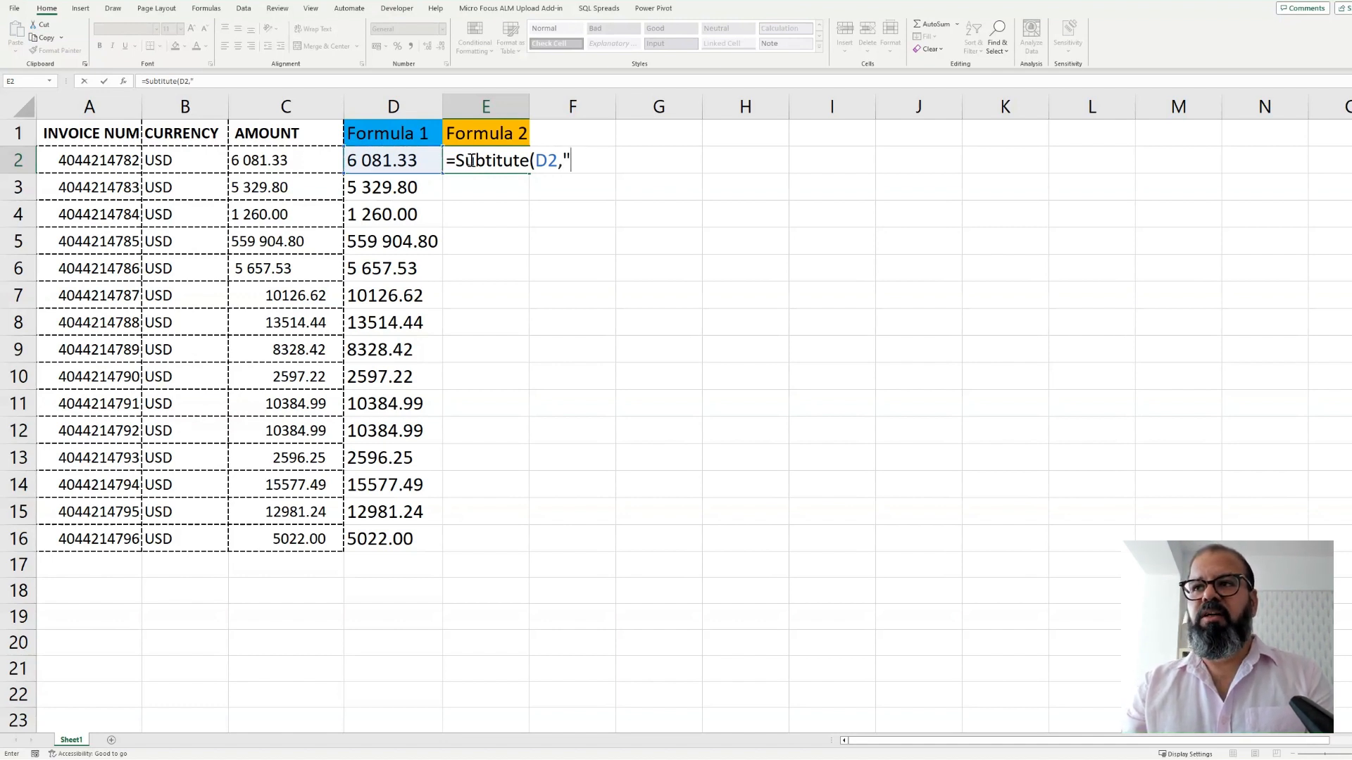
pyautogui.write('"')
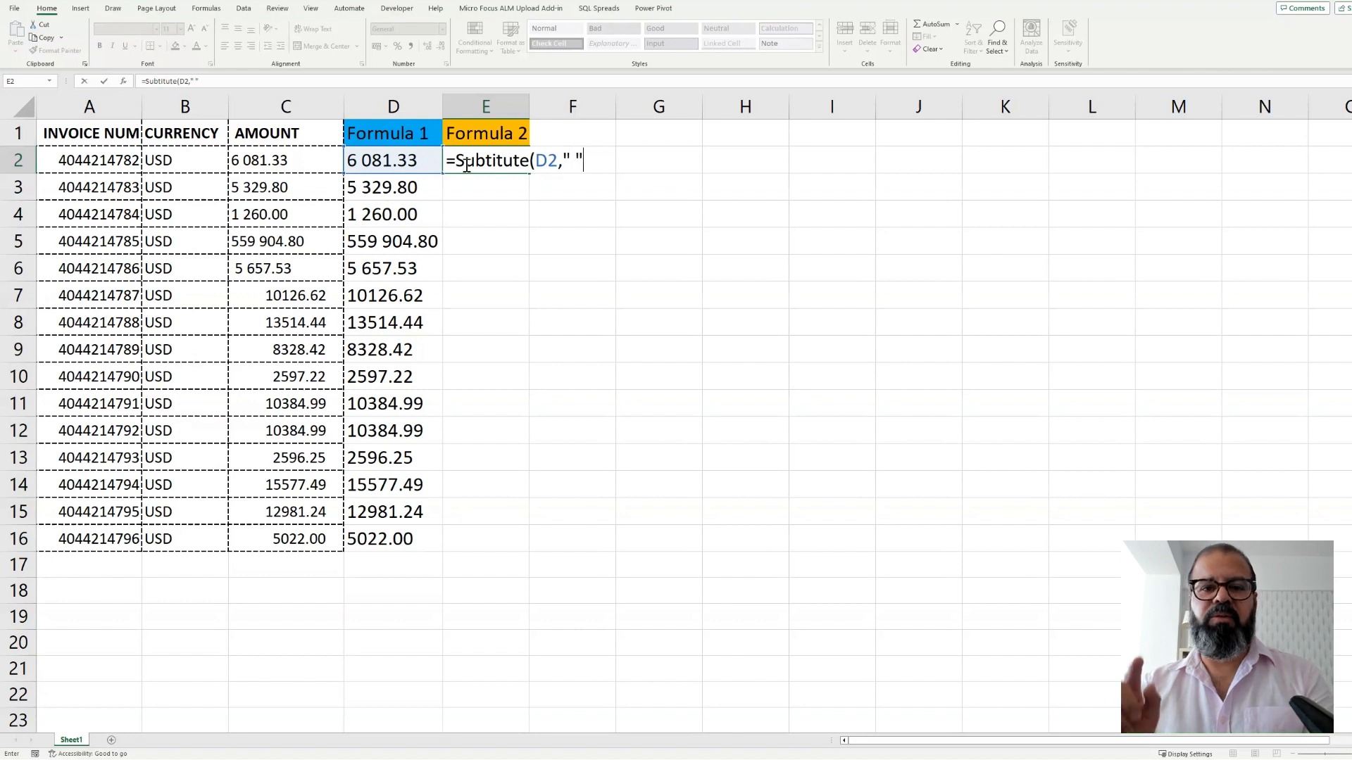
pyautogui.write(',')
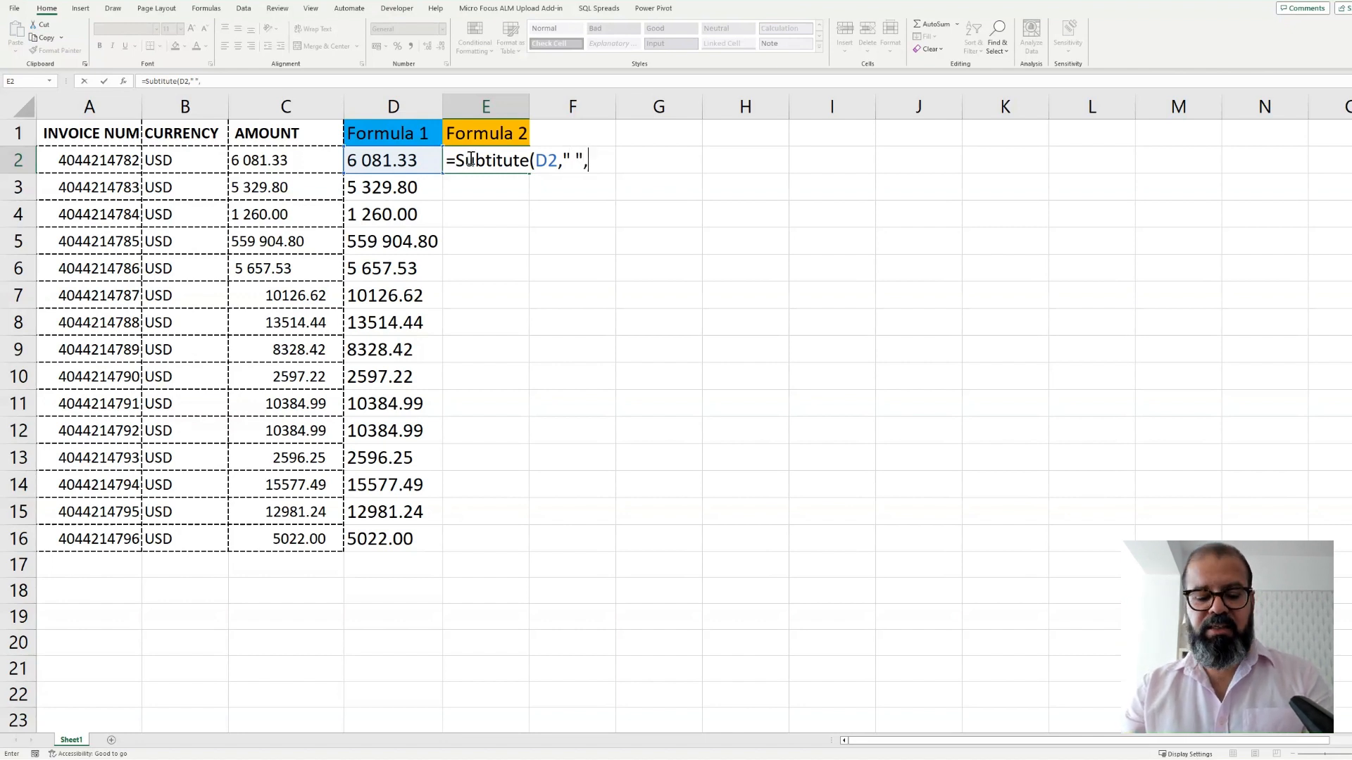
pyautogui.write('"")')
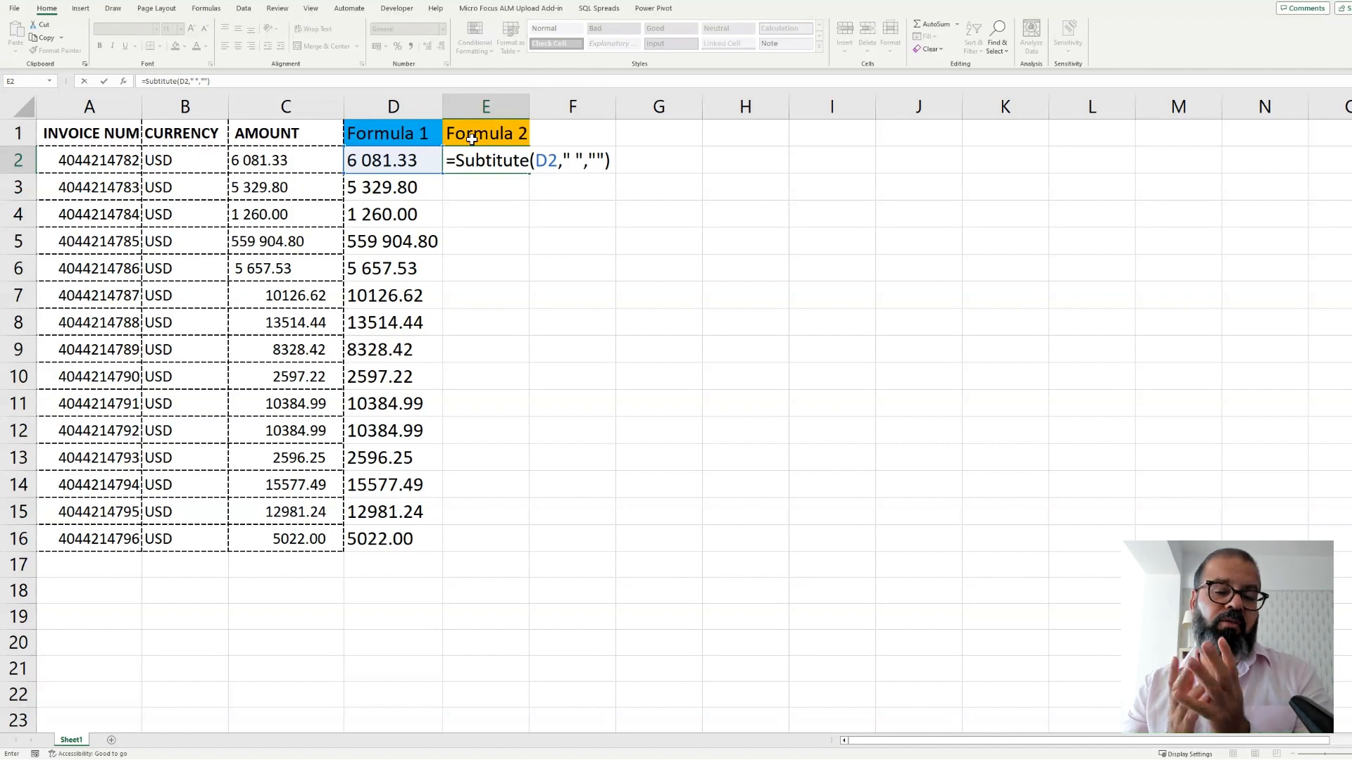
pyautogui.hotkey('ctrl', 'Return')
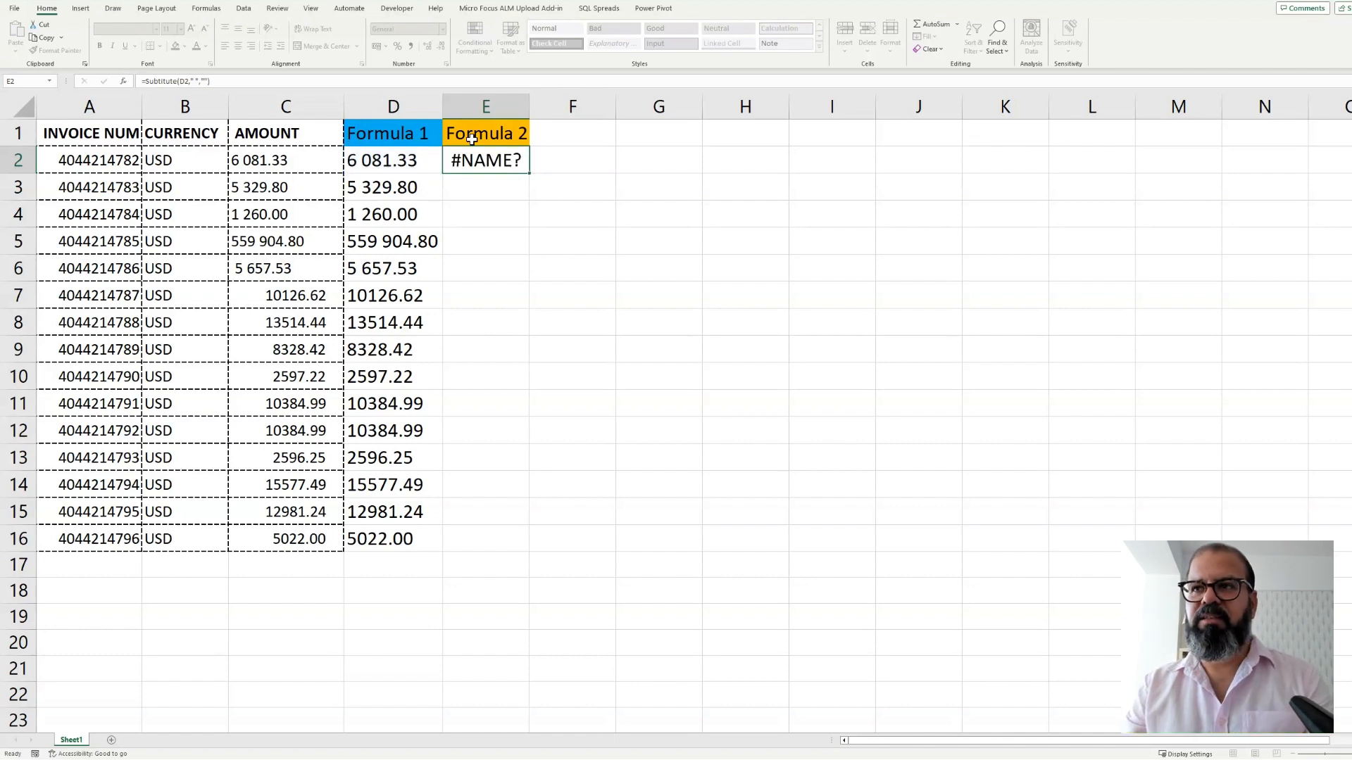
# Step: Correct the formula in E2 to =SUBSTITUTE(D2," ","") and fill it down to E16
pyautogui.click(164, 82)
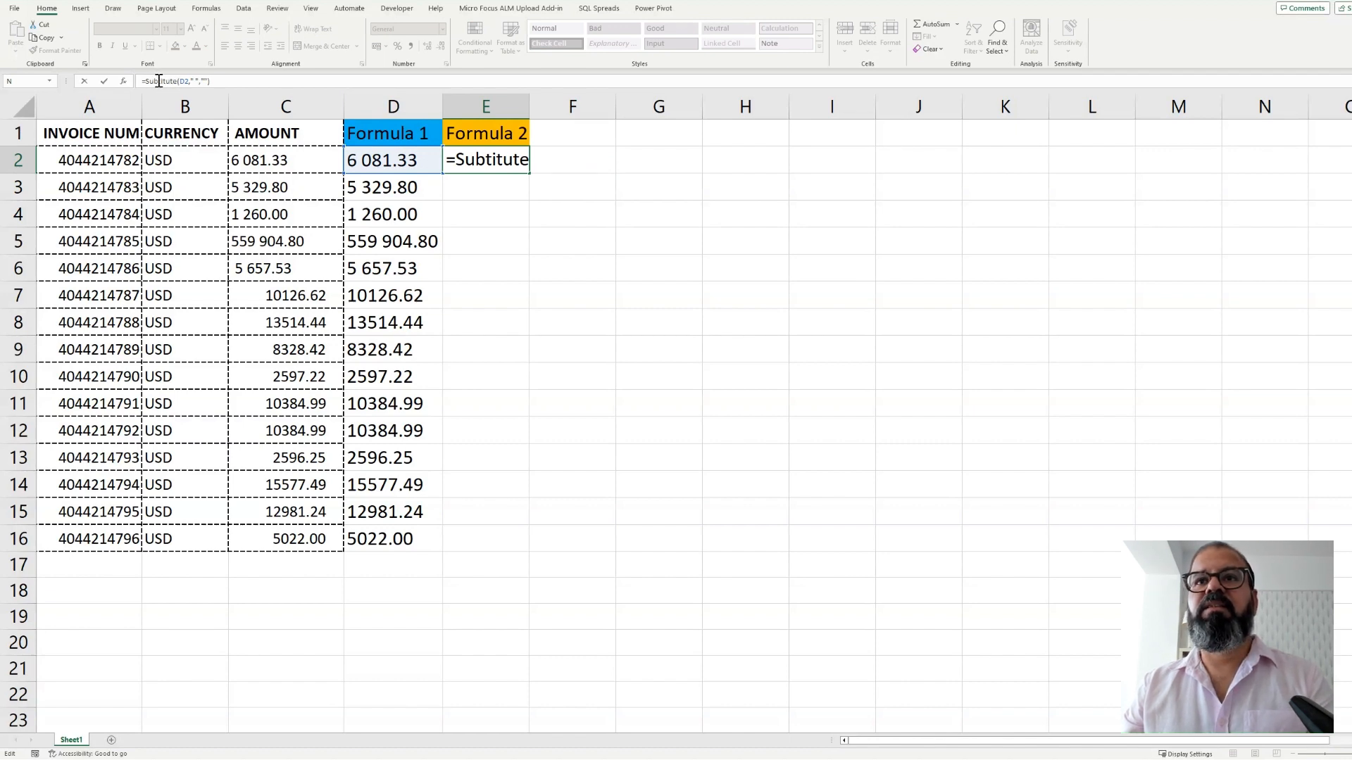
pyautogui.click(156, 82)
pyautogui.write('s')
pyautogui.click(206, 82)
pyautogui.write(',""')
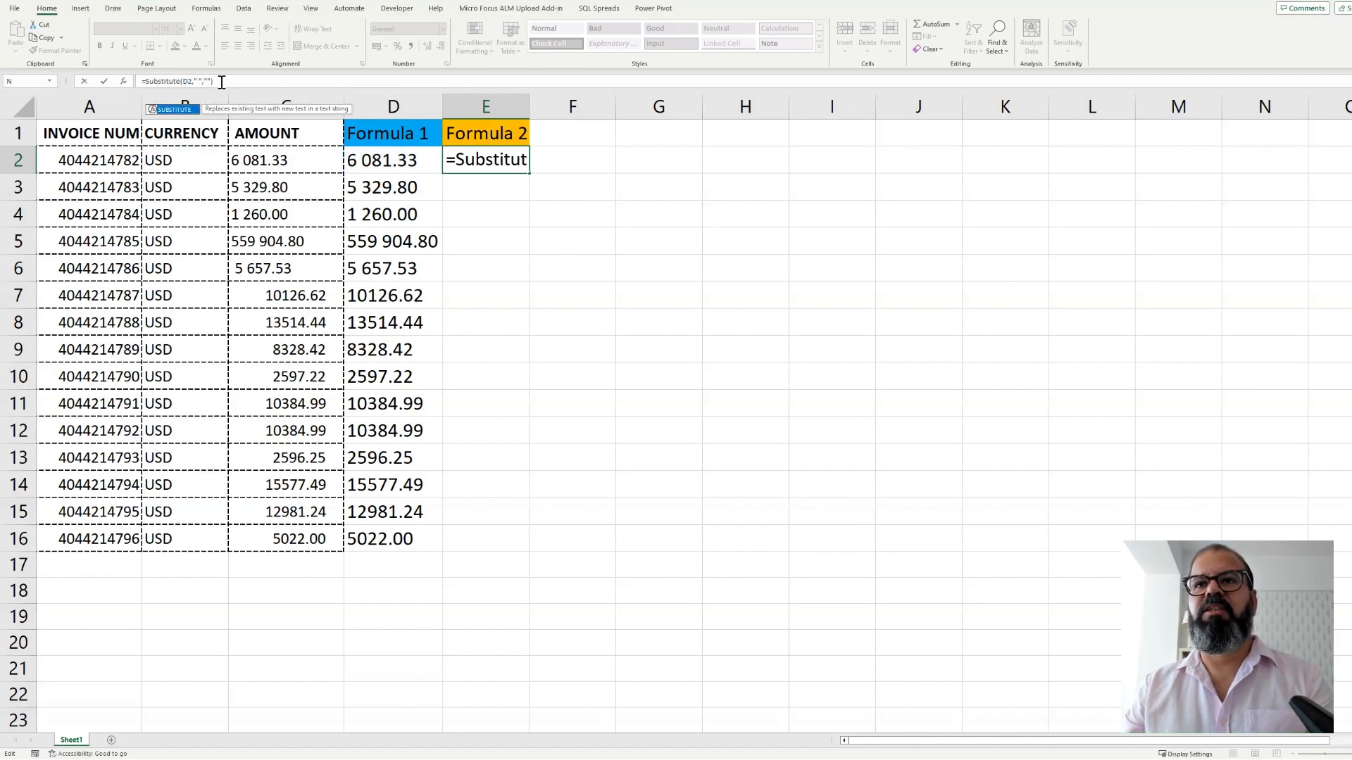
pyautogui.hotkey('ctrl', 'Return')
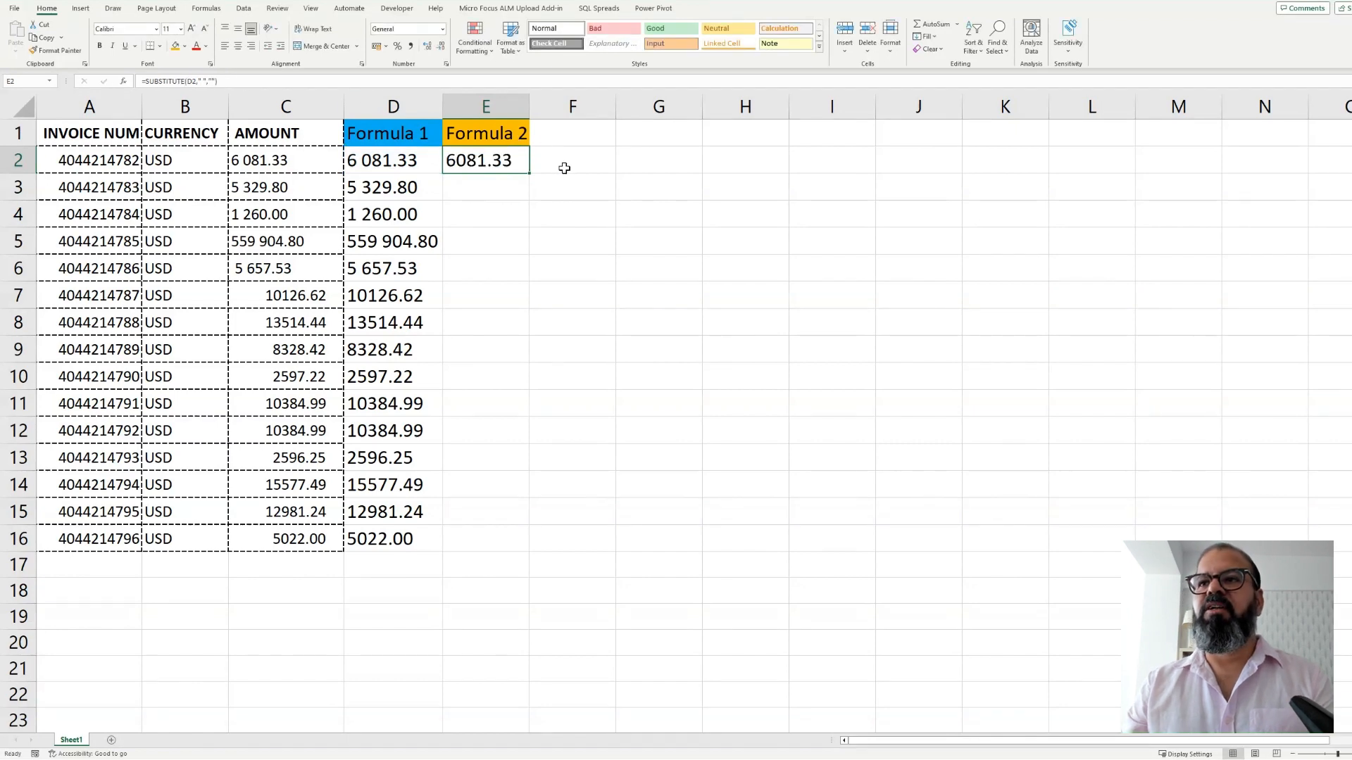
pyautogui.moveTo(529, 174); pyautogui.dragTo(521, 553)
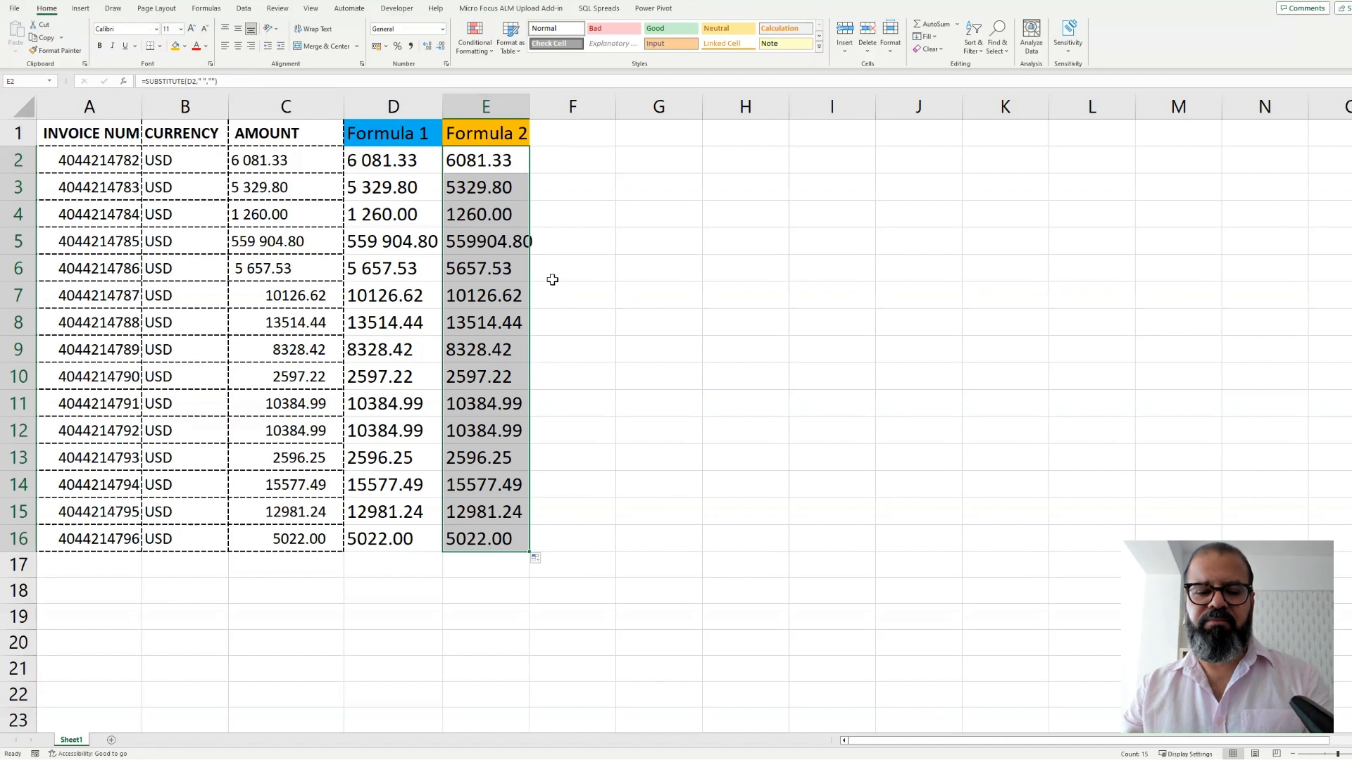
# Step: Copy the Formula 2 results in E2:E16 and paste them as values into column F starting at F2
pyautogui.hotkey('ctrl', 'c')
pyautogui.click(573, 174)
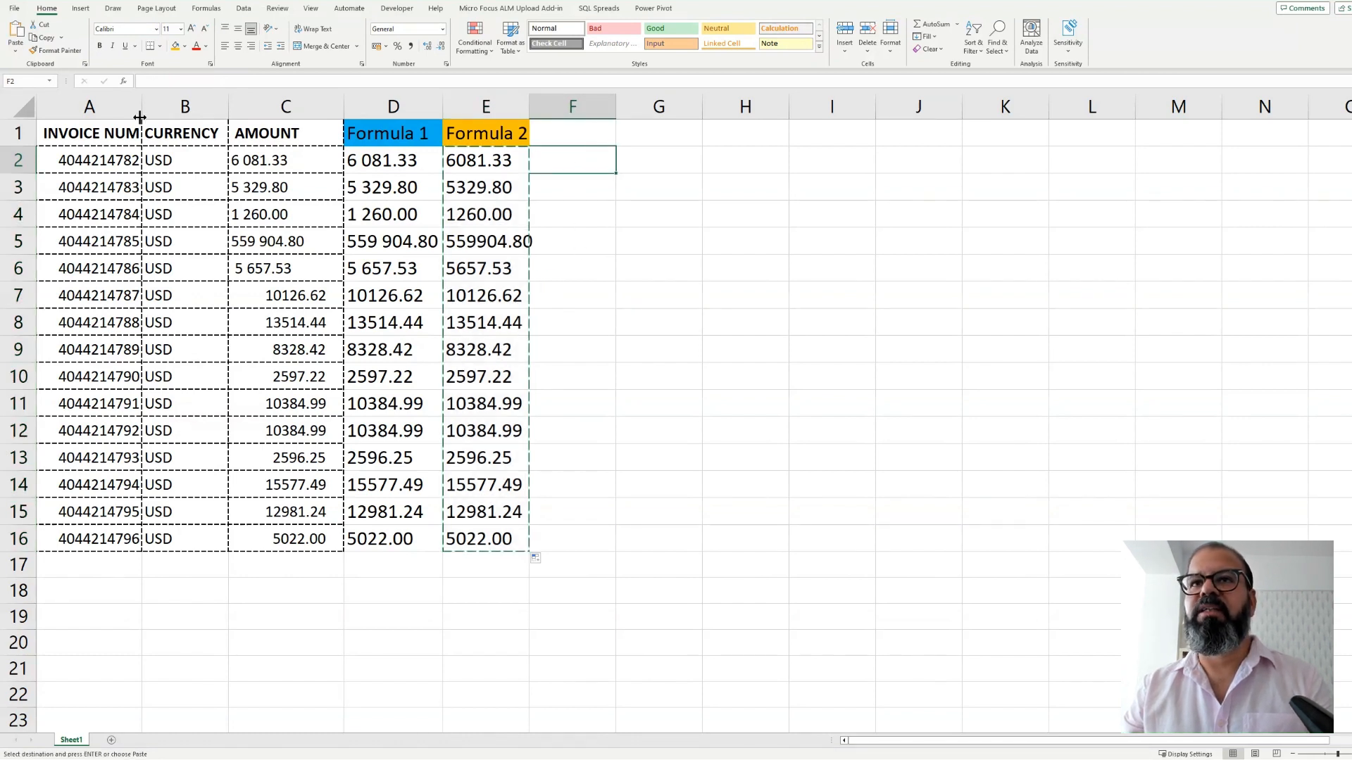
pyautogui.click(17, 53)
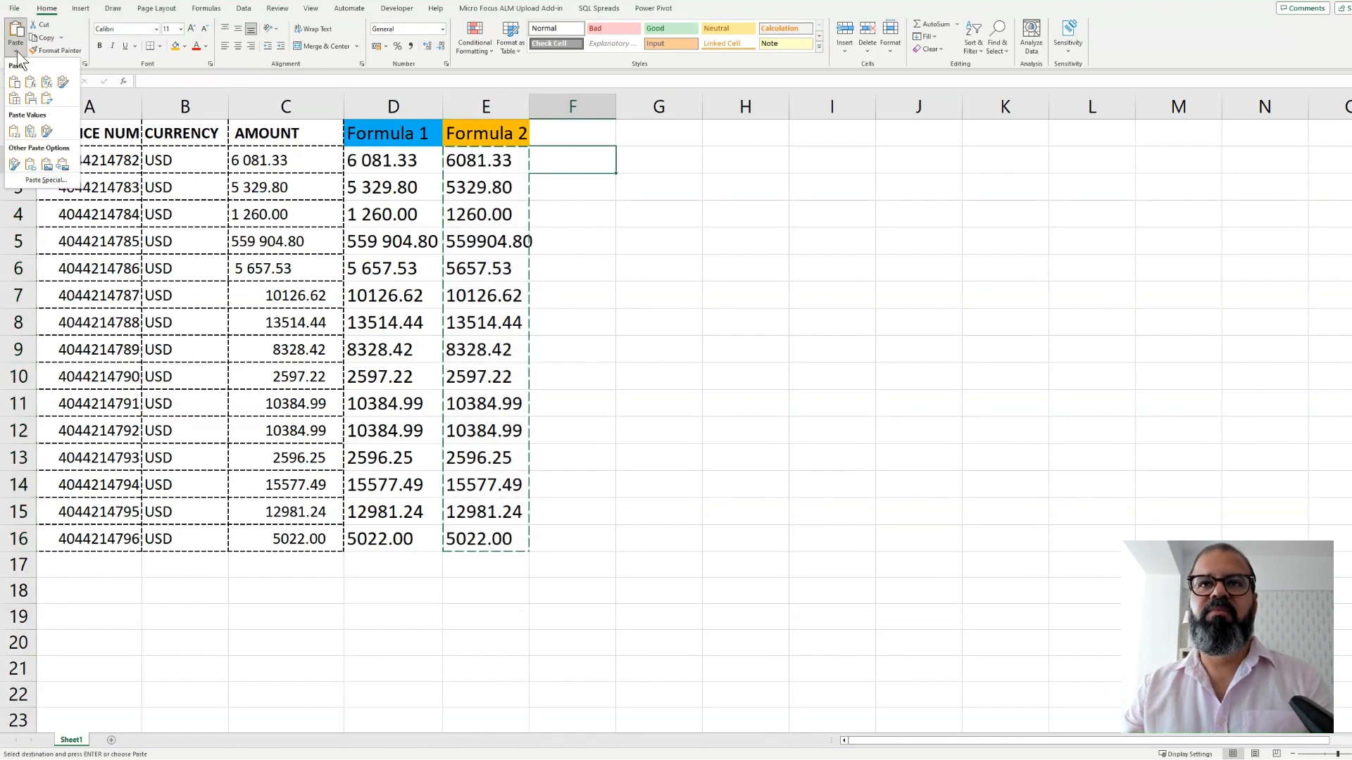
pyautogui.press('Escape')
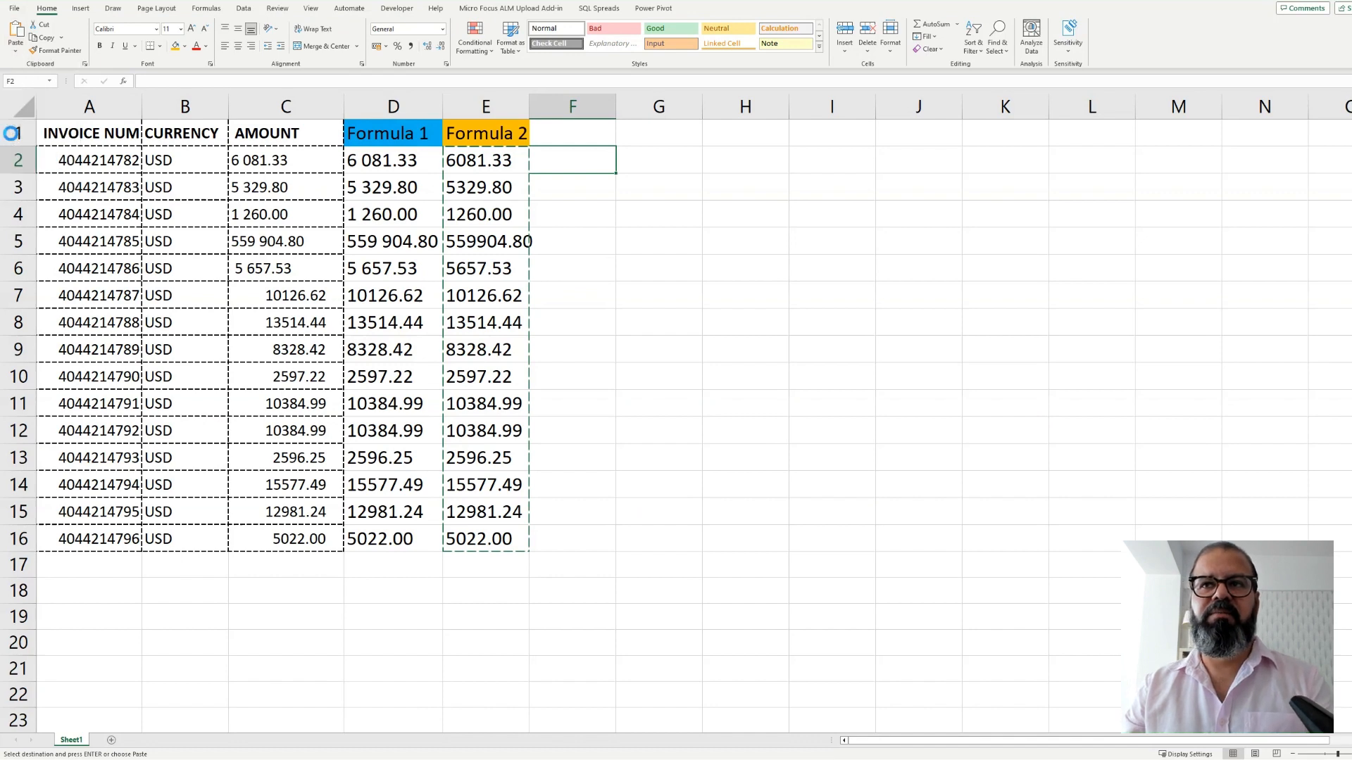
pyautogui.hotkey('ctrl', 'v')
pyautogui.click(634, 561)
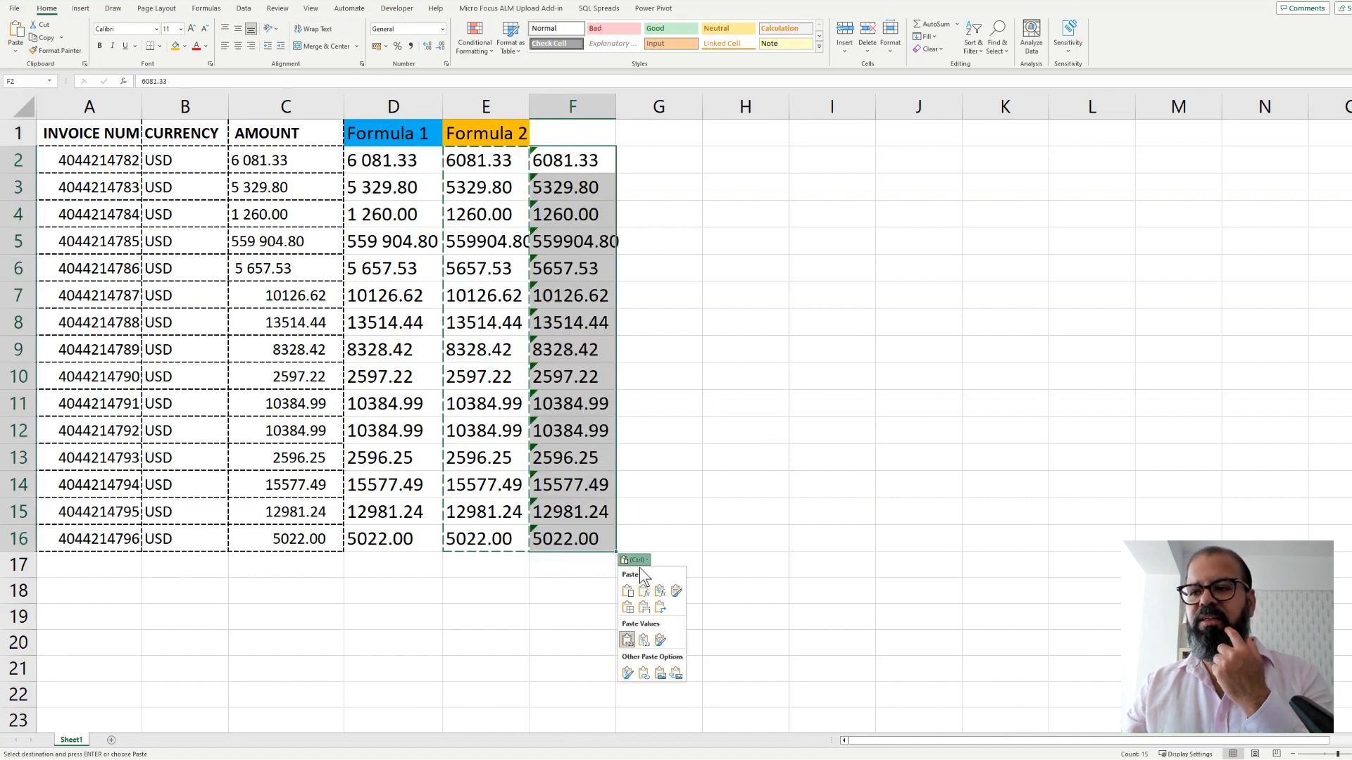
pyautogui.click(660, 638)
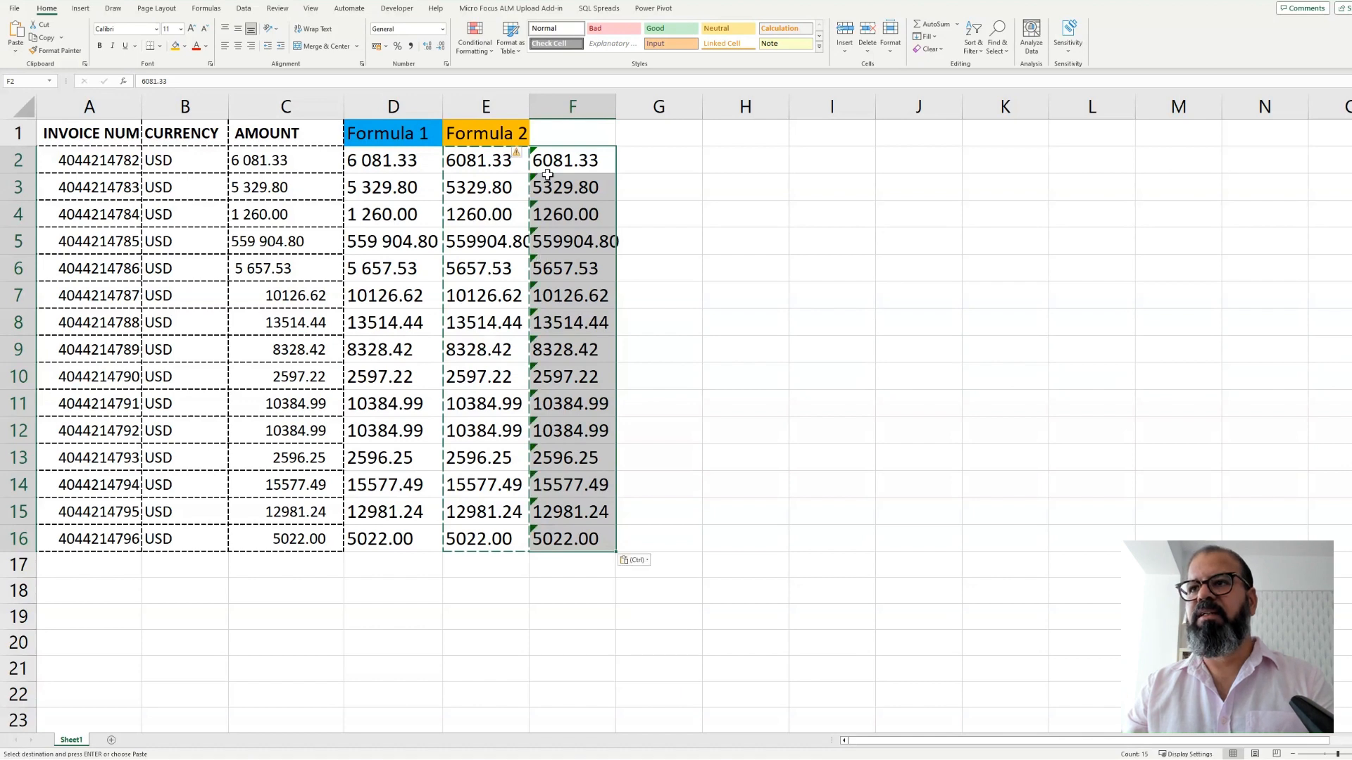
# Step: Convert the text-stored amounts to real numbers, first in F2 and then in F3:F16
pyautogui.click(517, 162)
pyautogui.click(539, 156)
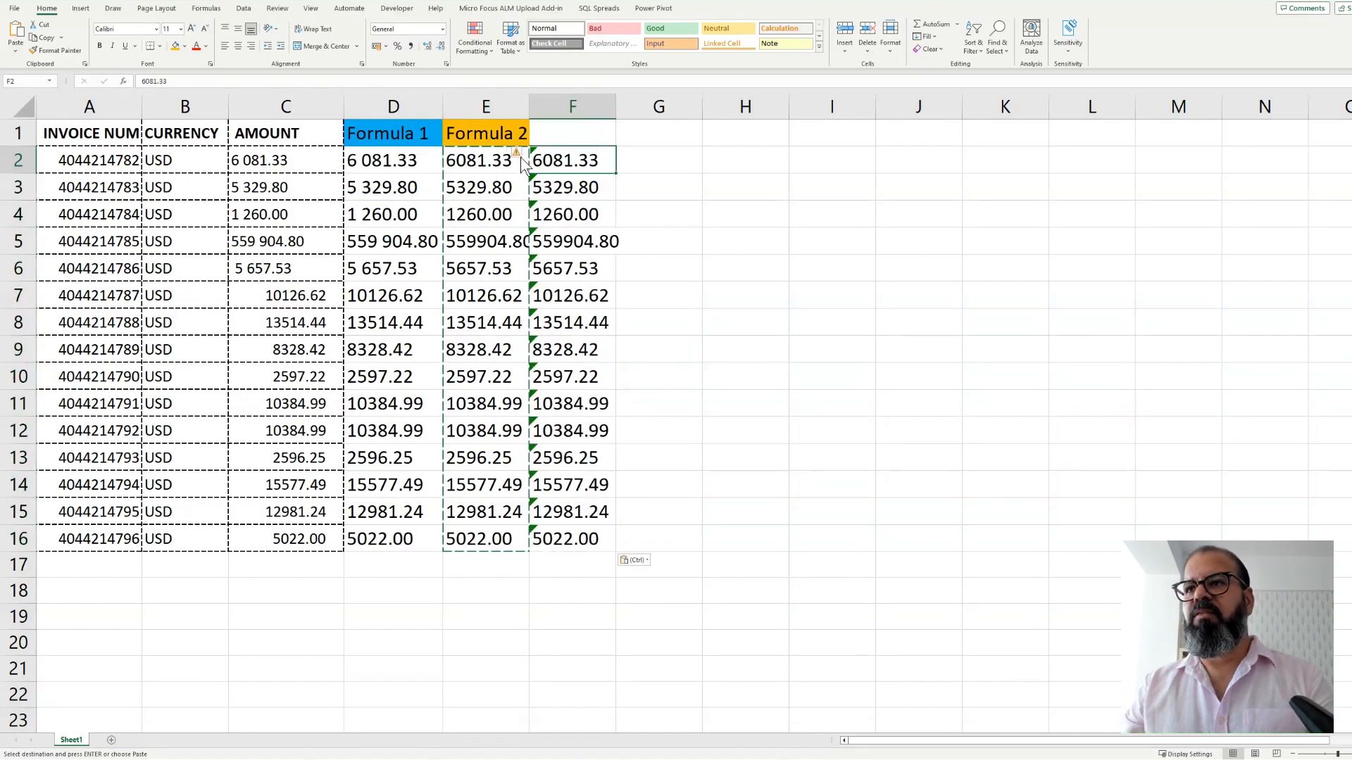
pyautogui.click(520, 155)
pyautogui.click(504, 182)
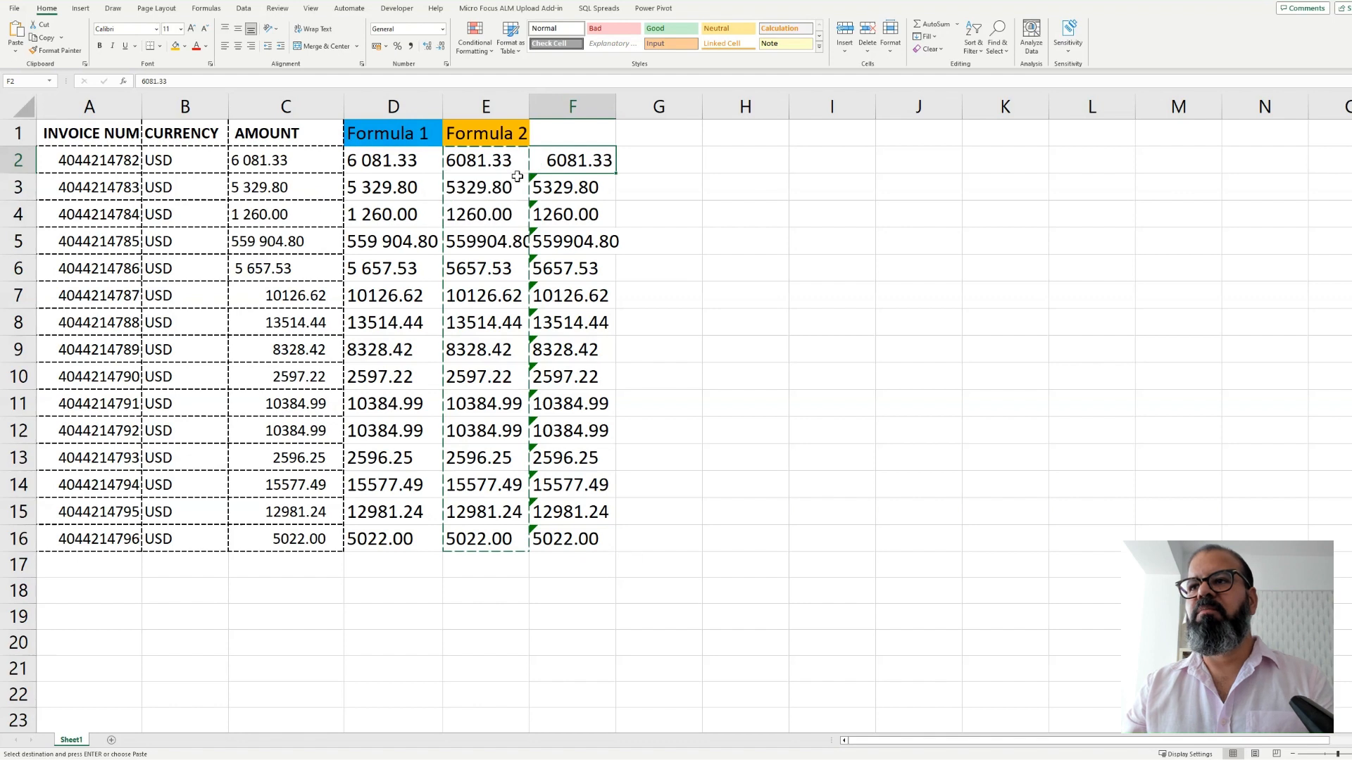
pyautogui.click(574, 185)
pyautogui.keyDown('shift'); pyautogui.click(604, 543); pyautogui.keyUp('shift')
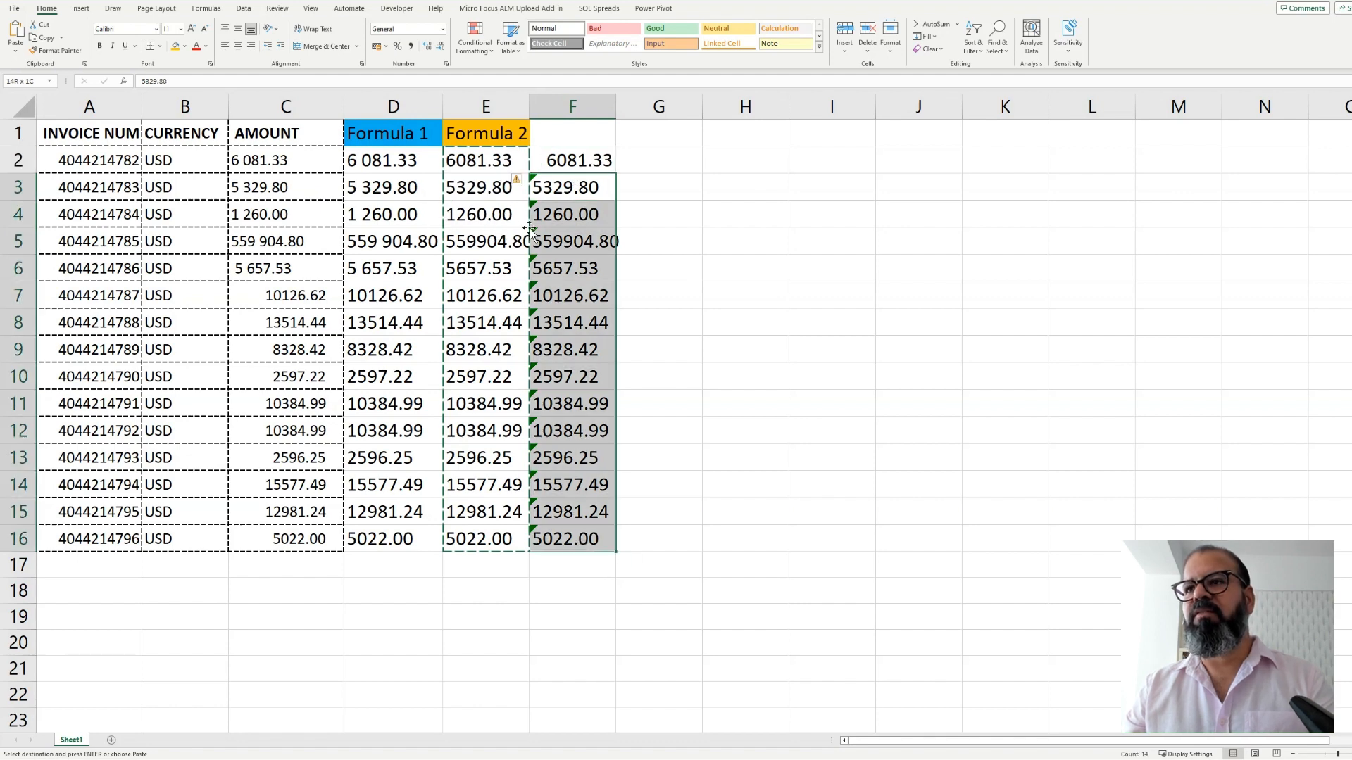
pyautogui.click(516, 182)
pyautogui.click(505, 208)
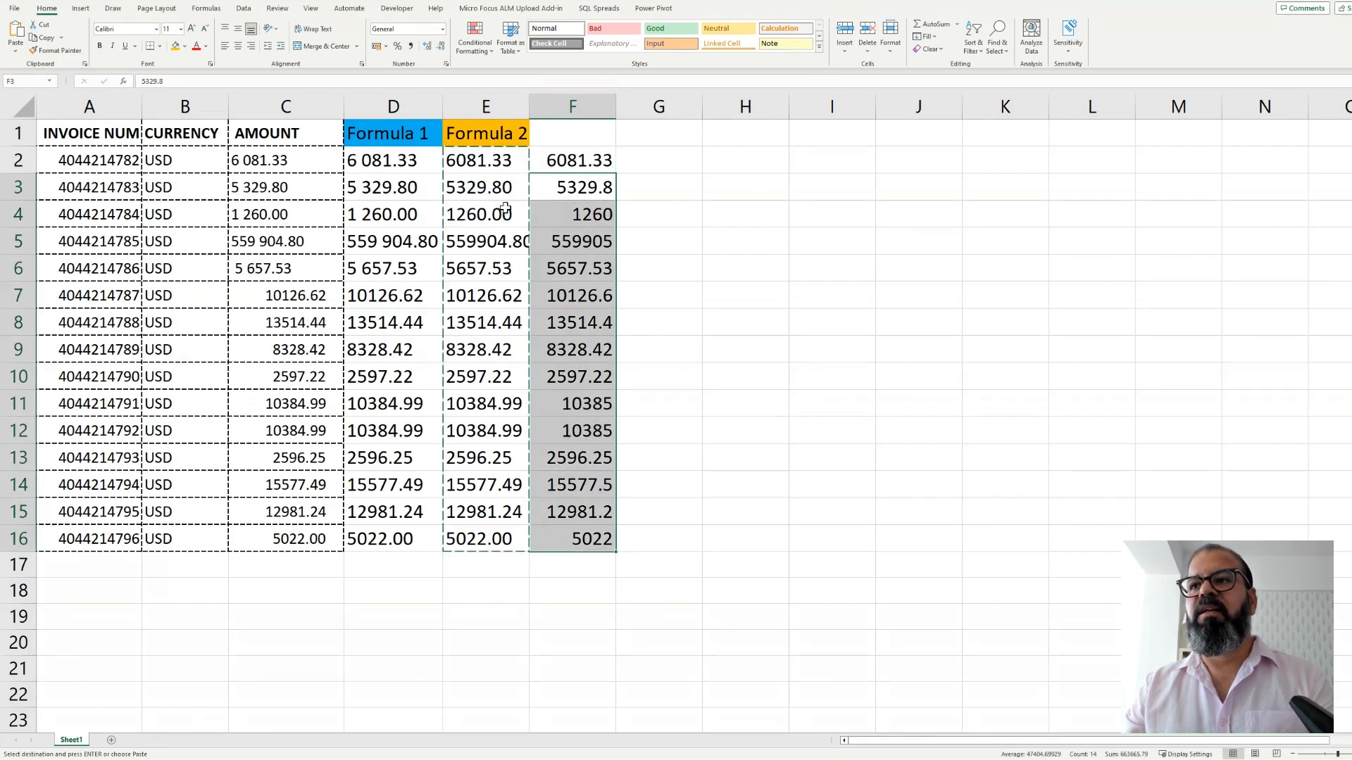
pyautogui.click(574, 220)
# Step: Format F2:F16 as Number with the 1000 separator and zero decimal places
pyautogui.click(590, 156)
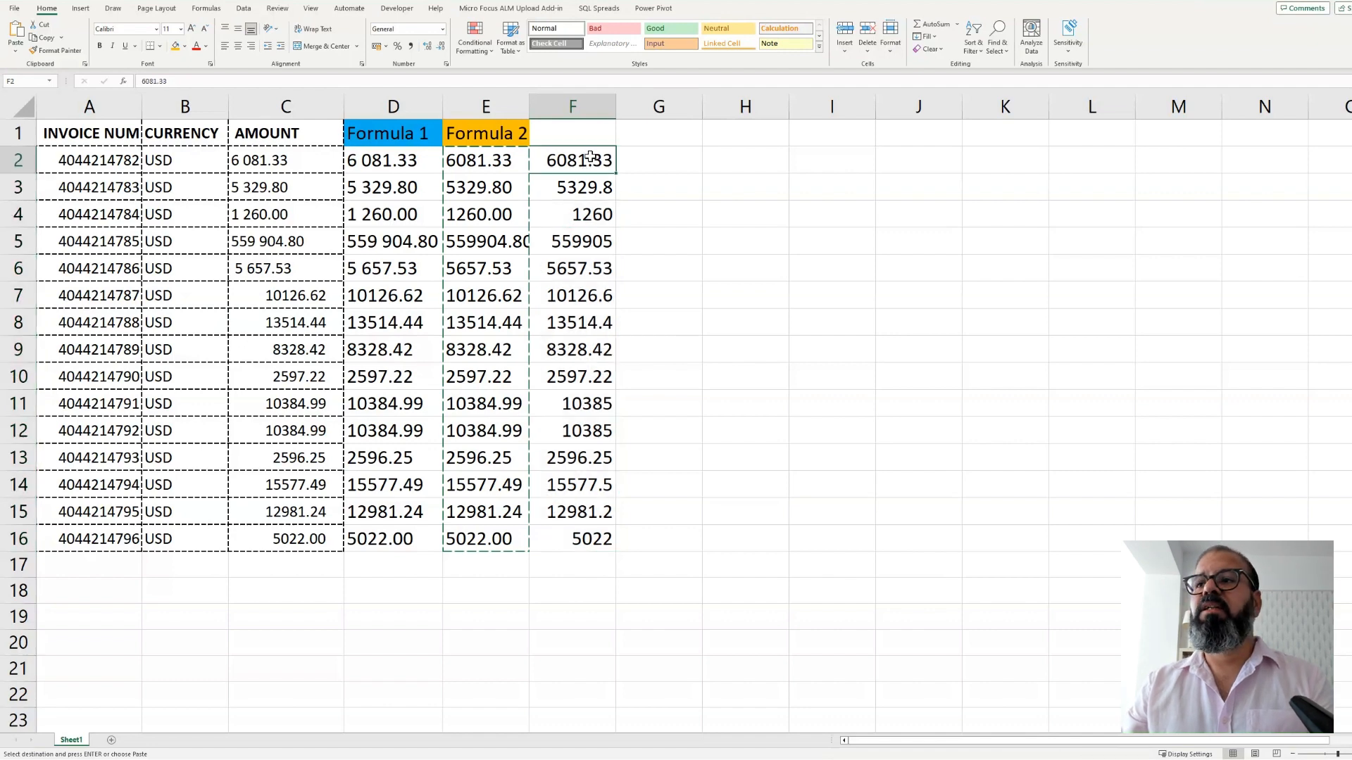
pyautogui.moveTo(590, 156); pyautogui.dragTo(567, 530)
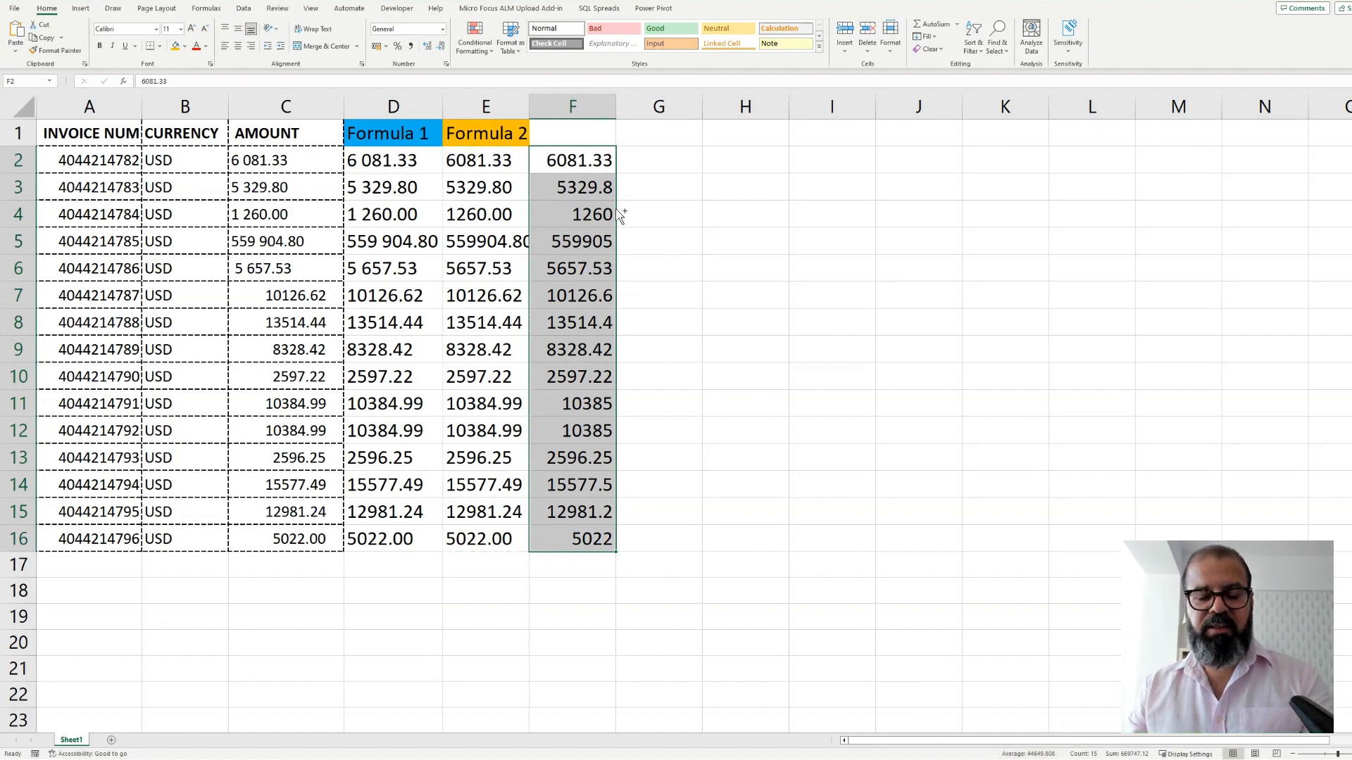
pyautogui.hotkey('ctrl', '1')
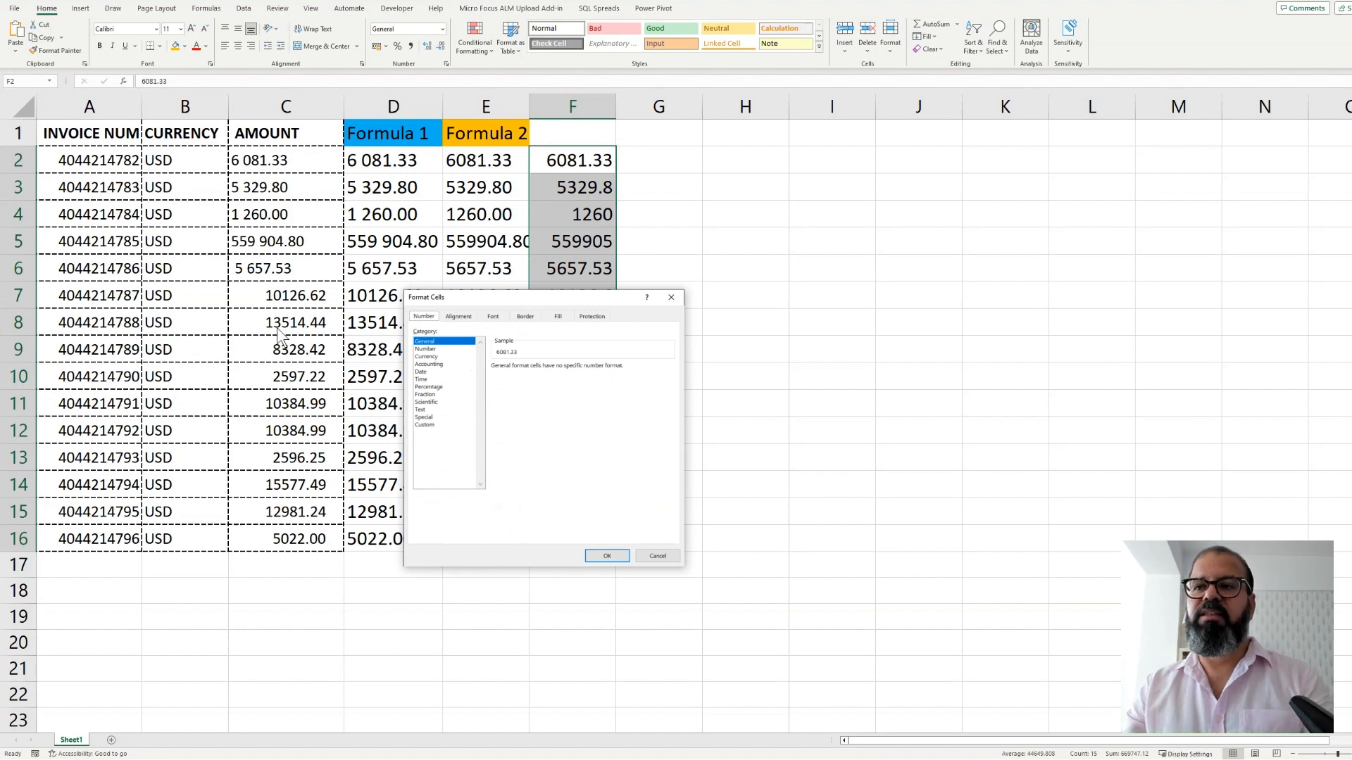
pyautogui.click(425, 349)
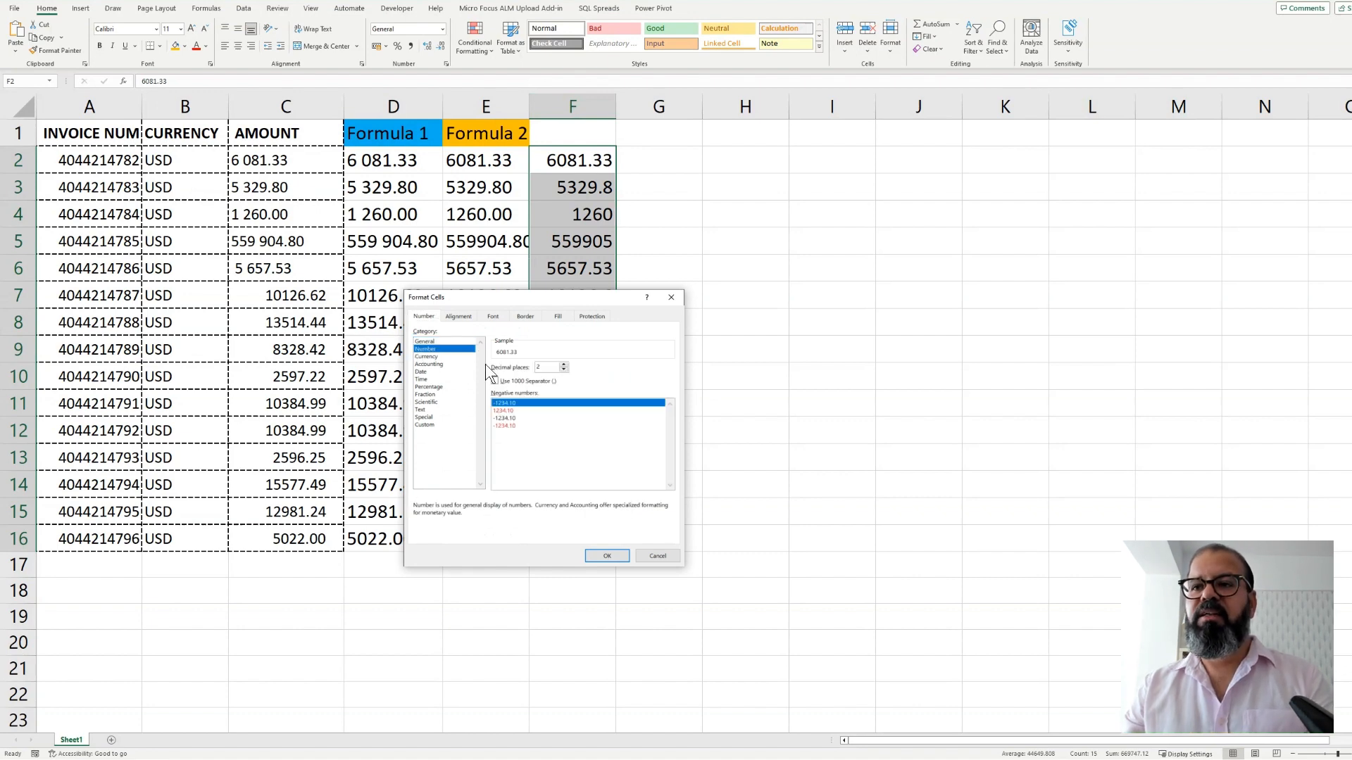
pyautogui.click(564, 369)
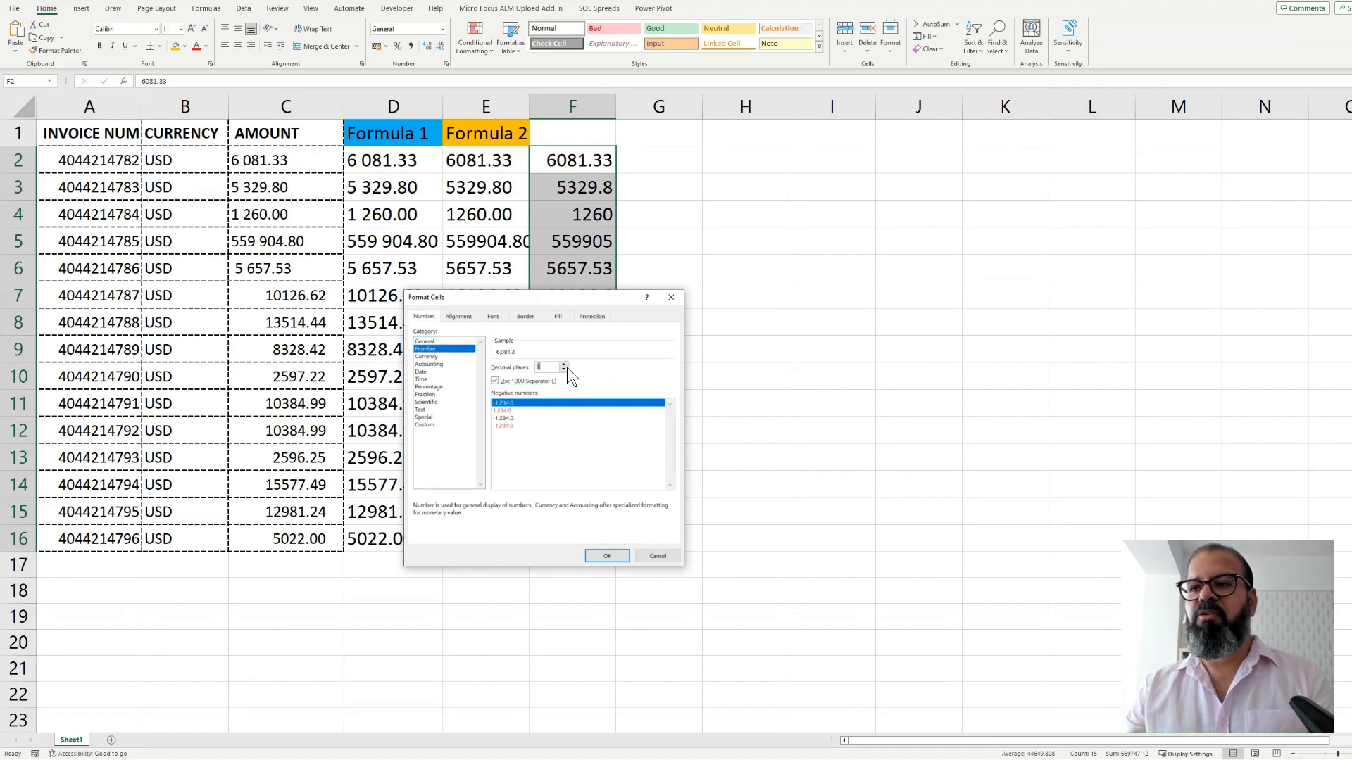
pyautogui.click(595, 557)
pyautogui.click(579, 211)
# Step: Enter the header "Final Number" in cell F1
pyautogui.click(556, 131)
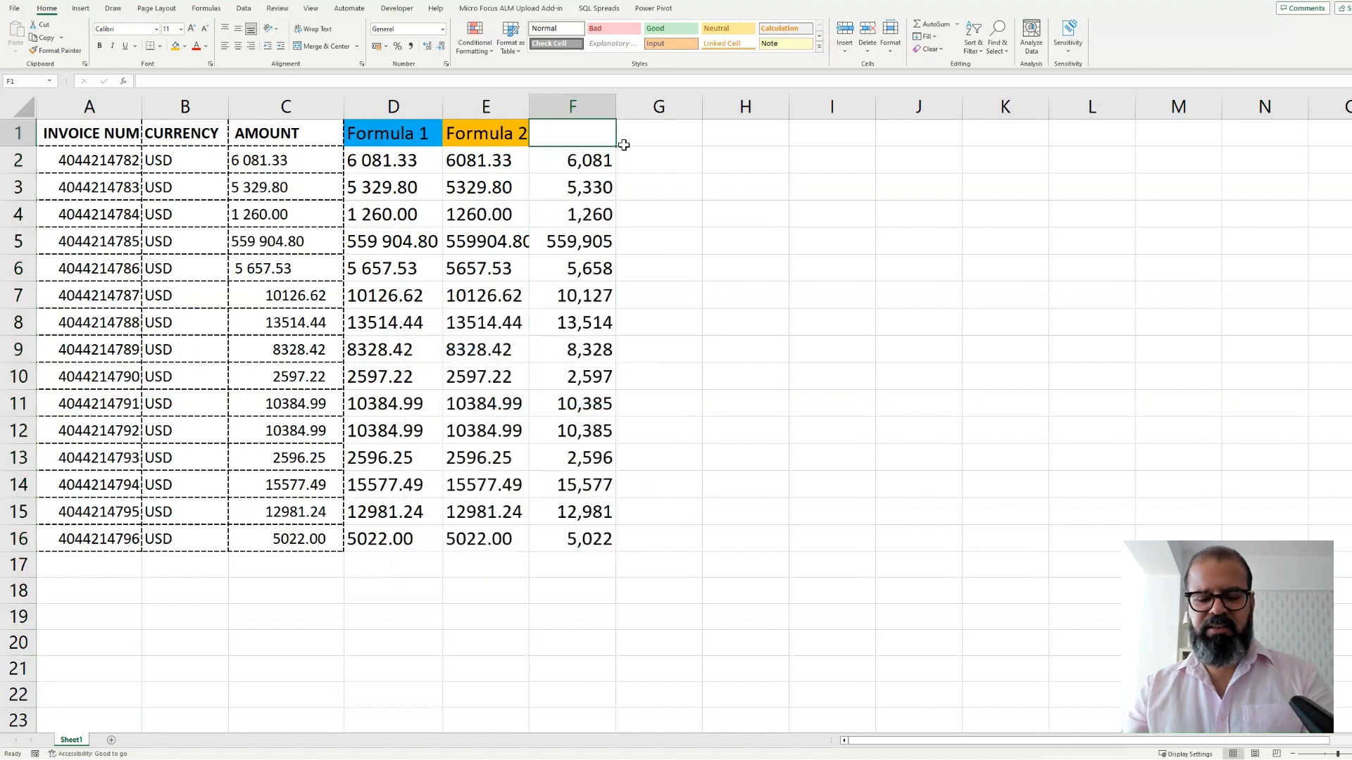
pyautogui.write('Final Number')
pyautogui.press('Return')
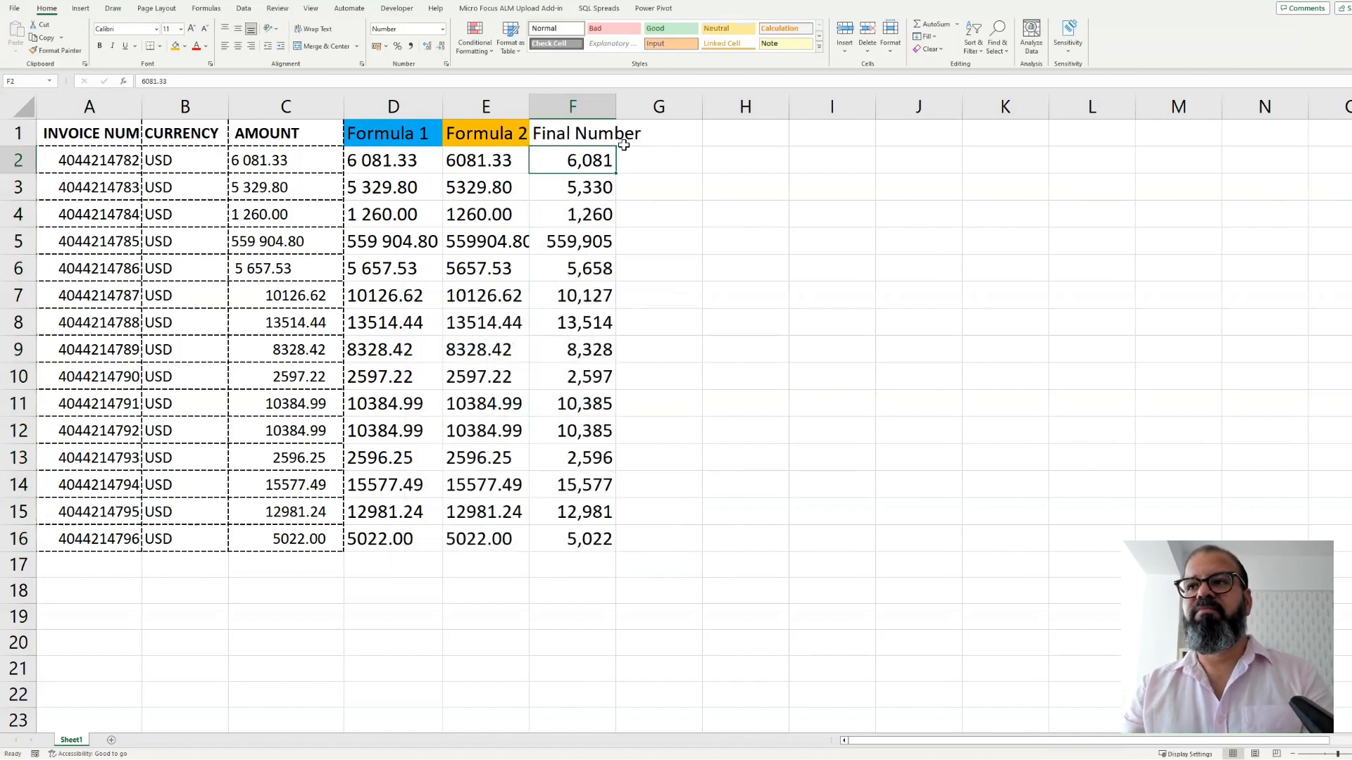